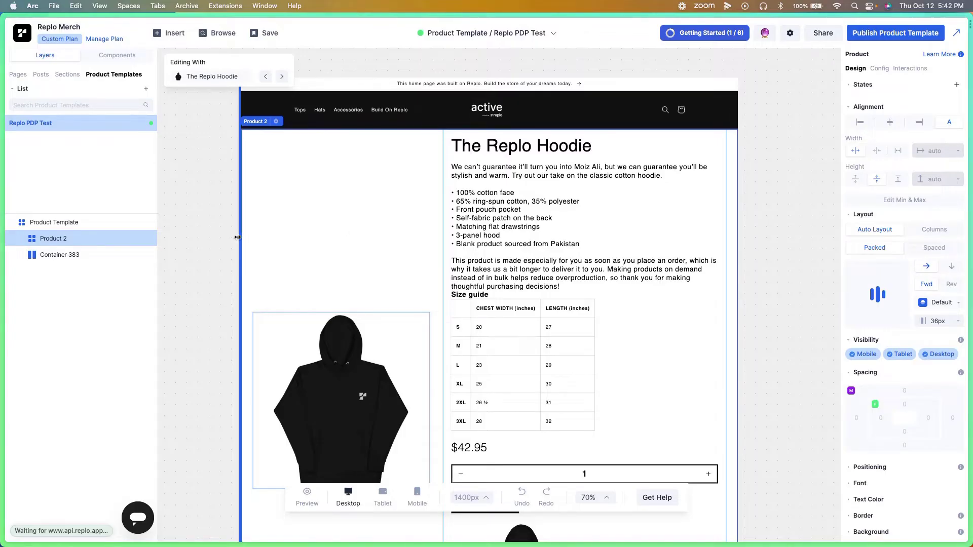
# Go to allbirds.com from Arc's command bar.
pyautogui.press('super+t')
pyautogui.write('active')
pyautogui.press('Return')
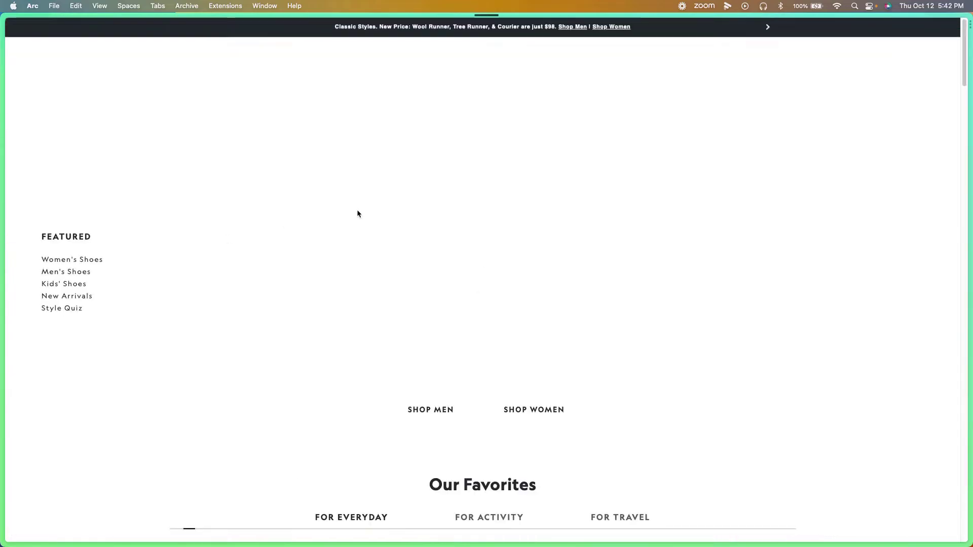
# Open the Men's Tree Runner page from Our Favorites and choose size 8 ($98).
pyautogui.scroll(-8, 357, 213)
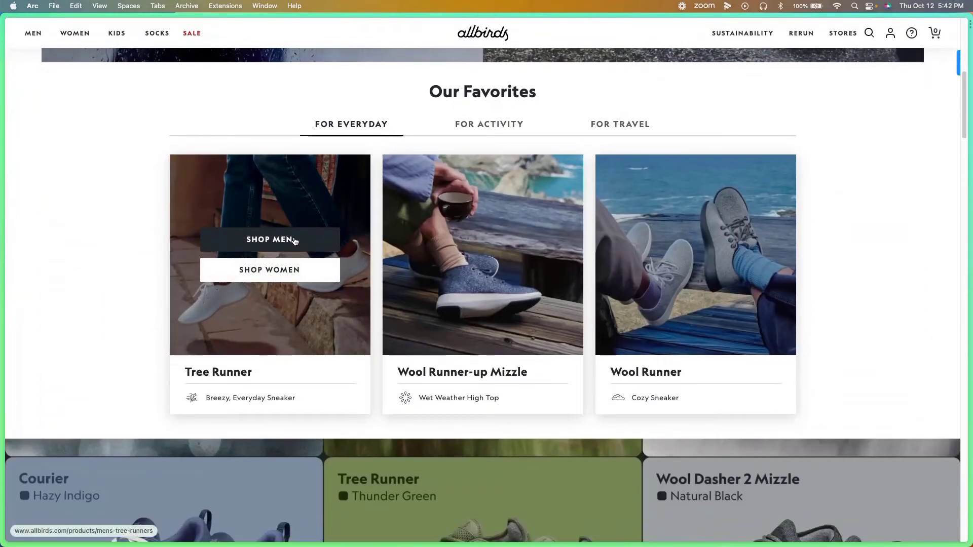
pyautogui.click(295, 244)
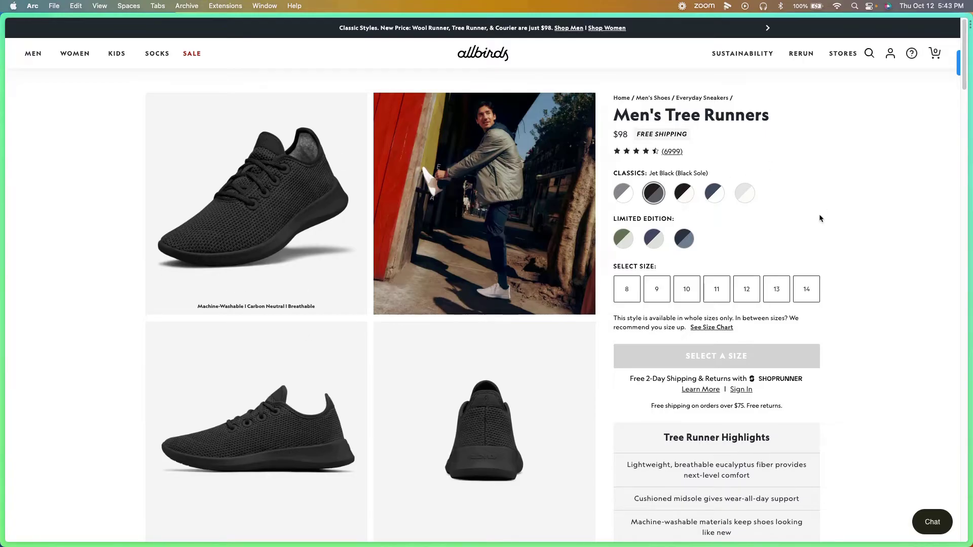
pyautogui.scroll(-1, 800, 254)
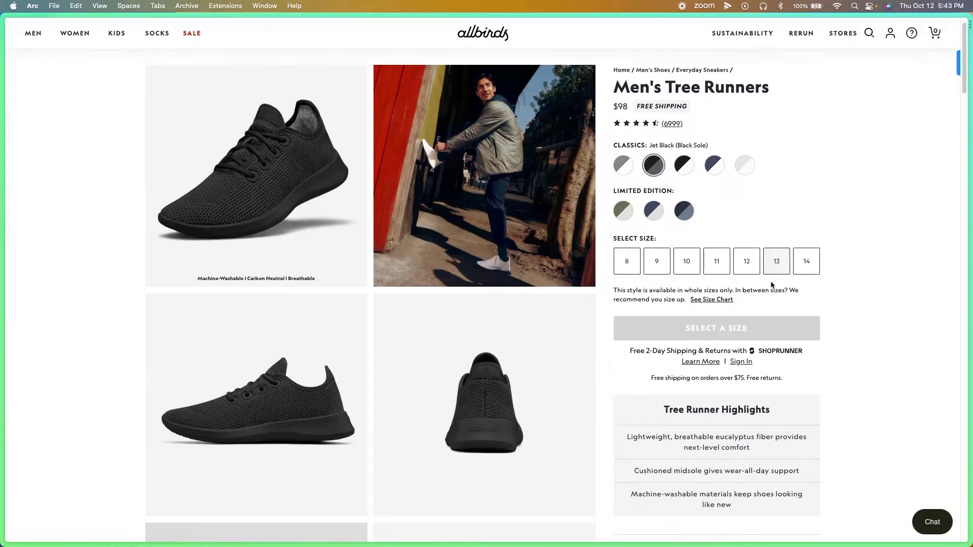
pyautogui.click(628, 259)
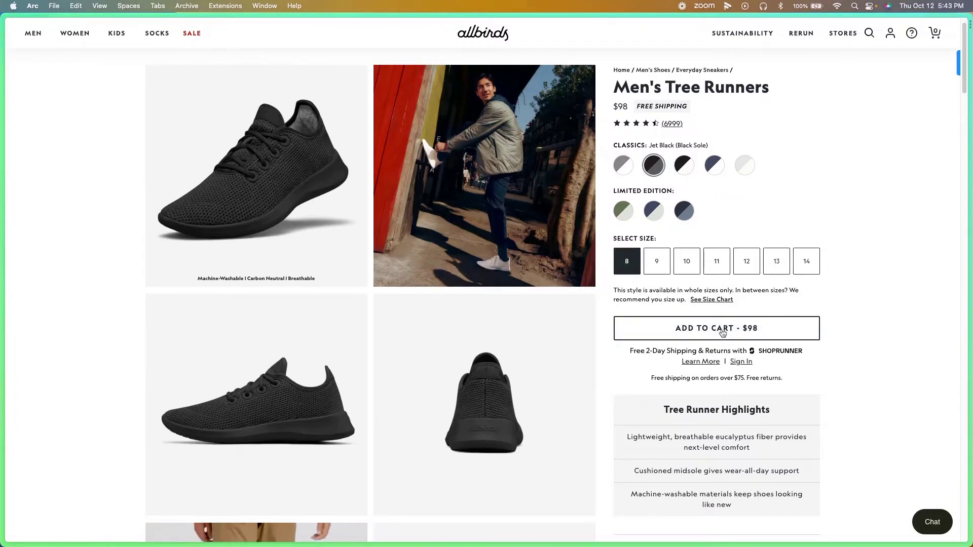
pyautogui.scroll(-20, 682, 363)
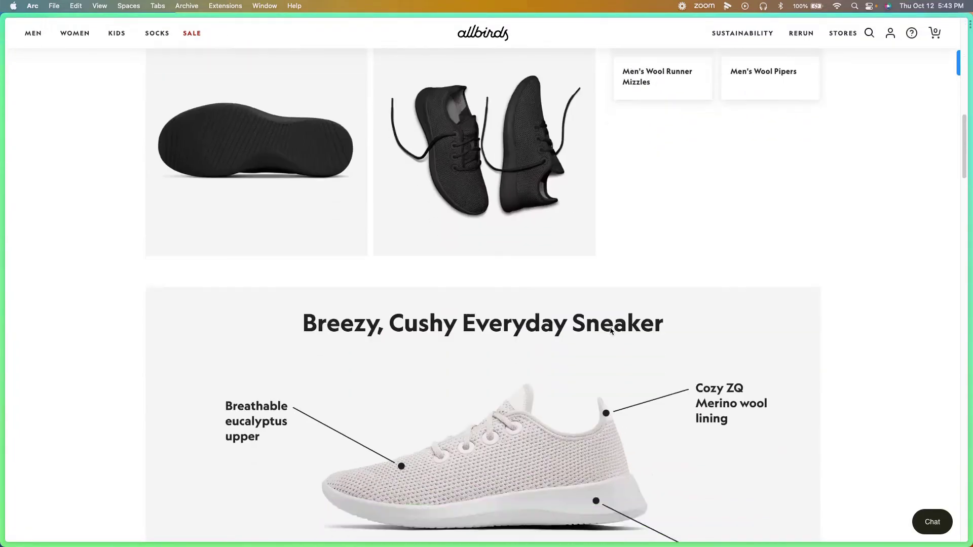
pyautogui.scroll(20, 605, 332)
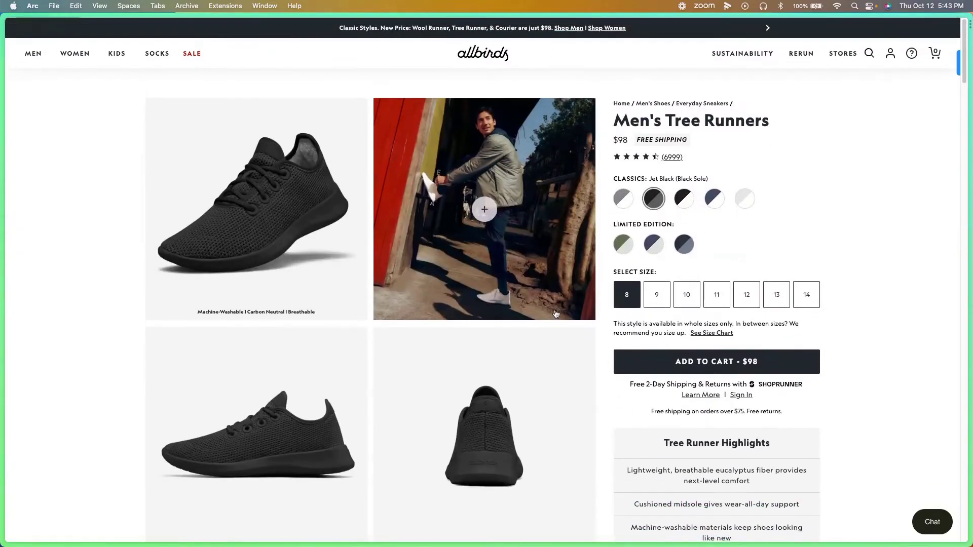
# Bring up the page address in Arc's command bar, then dismiss it and stay on Tree Runners.
pyautogui.moveTo(4, 62)
pyautogui.click(46, 50)
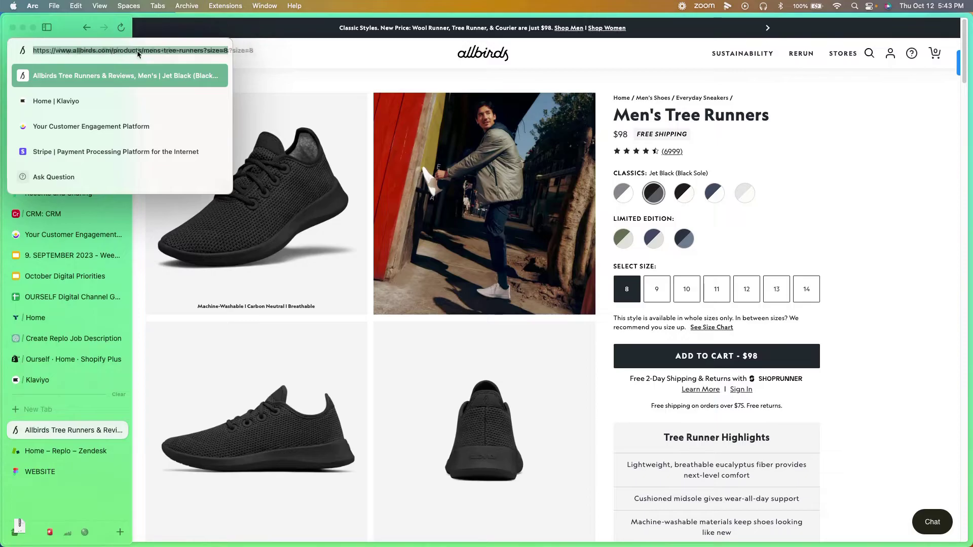
pyautogui.press('Escape')
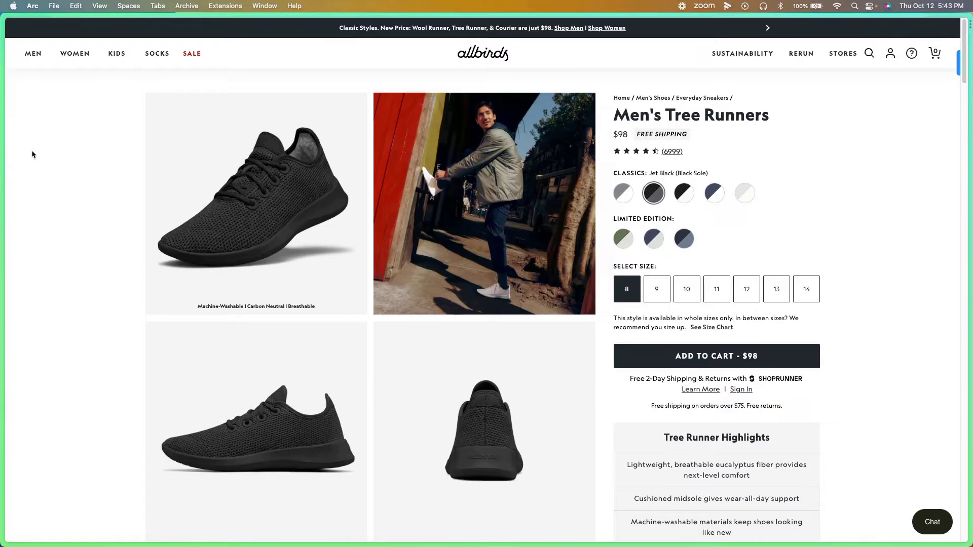
pyautogui.scroll(1, 71, 200)
pyautogui.scroll(-1, 76, 146)
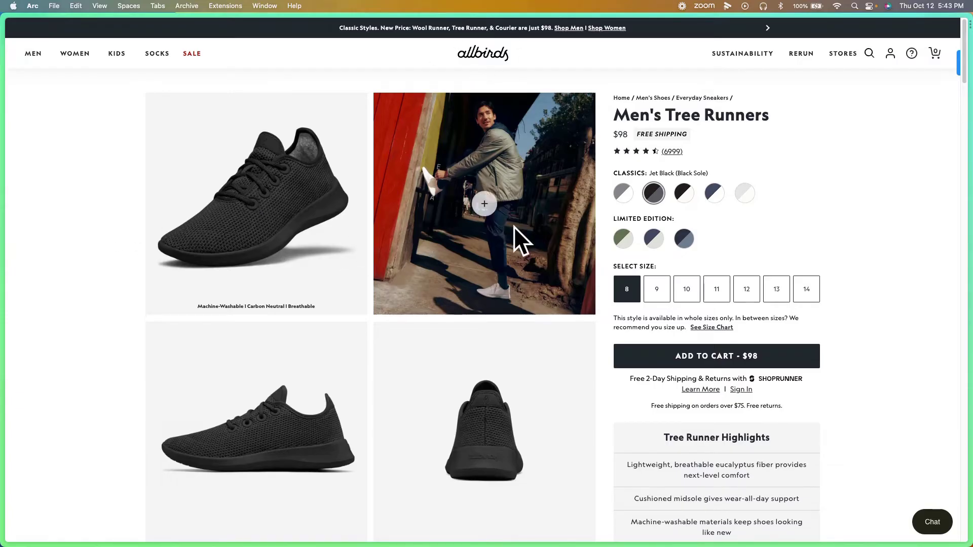
pyautogui.scroll(-3, 376, 271)
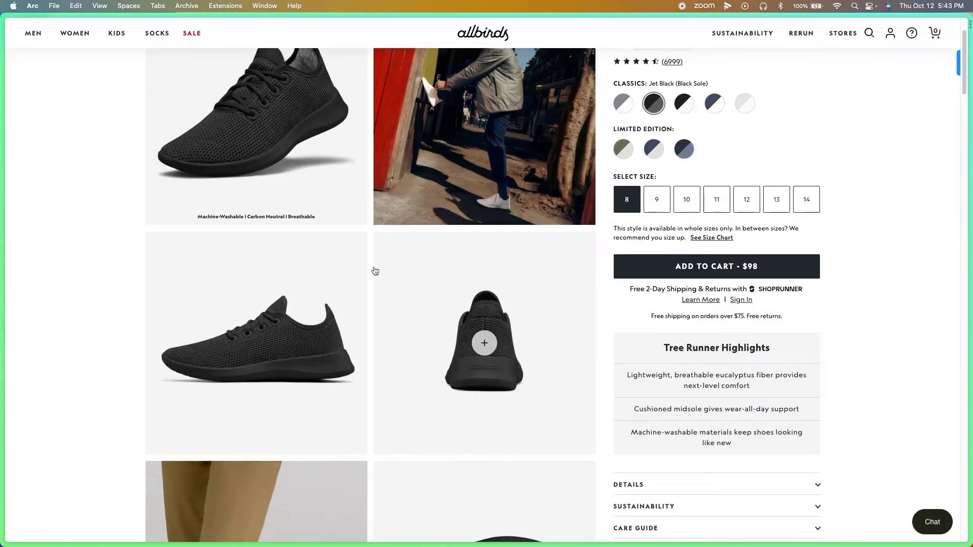
pyautogui.scroll(3, 376, 272)
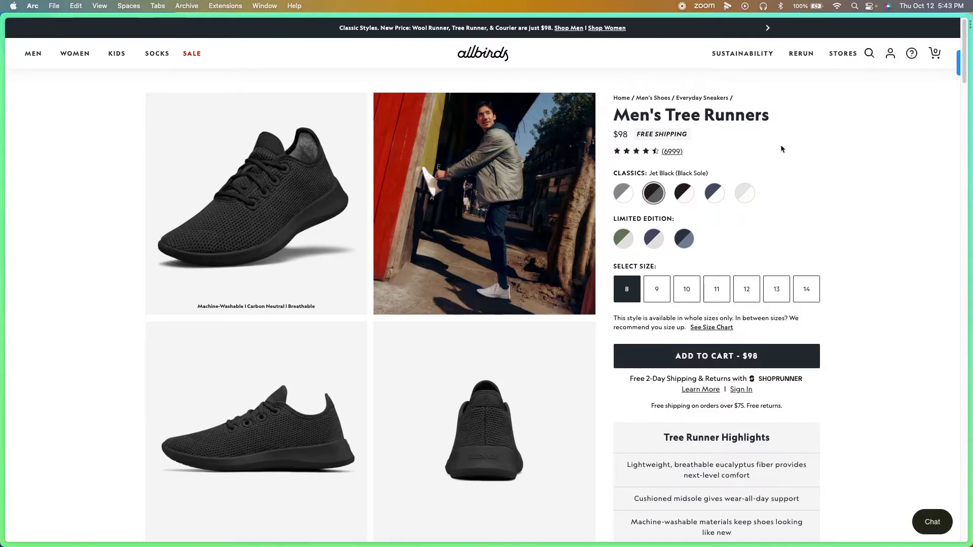
pyautogui.moveTo(614, 114); pyautogui.dragTo(690, 115)
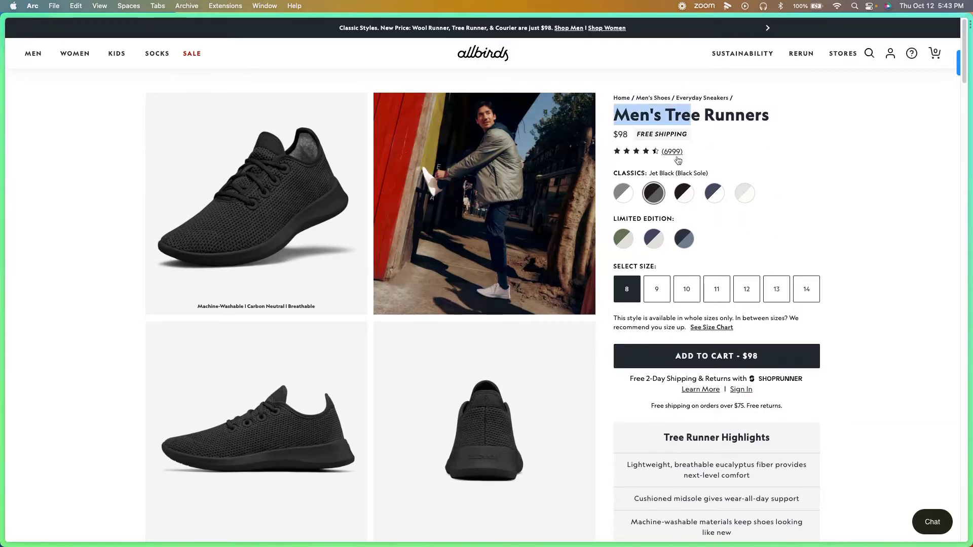
pyautogui.click(617, 132)
pyautogui.moveTo(637, 134); pyautogui.dragTo(668, 134)
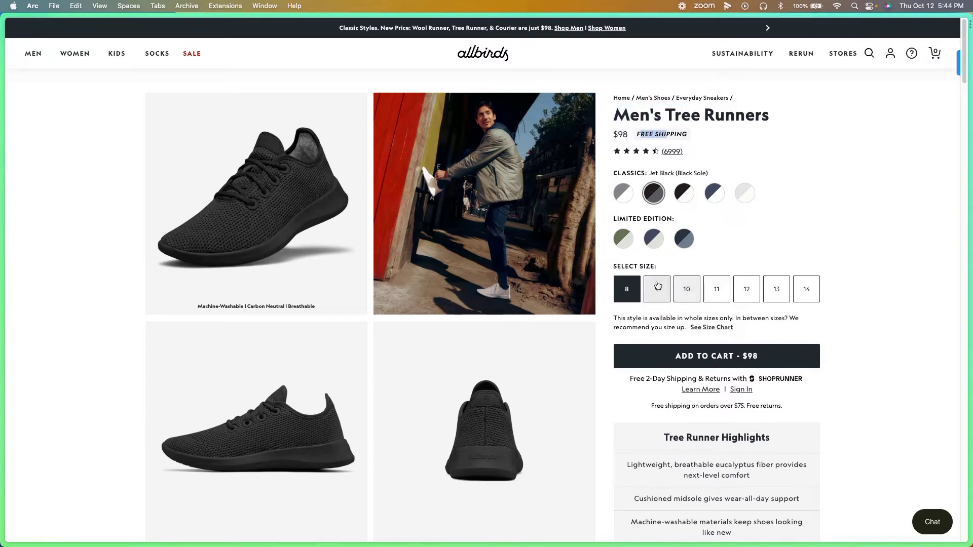
pyautogui.scroll(-3, 656, 287)
pyautogui.scroll(-10, 656, 288)
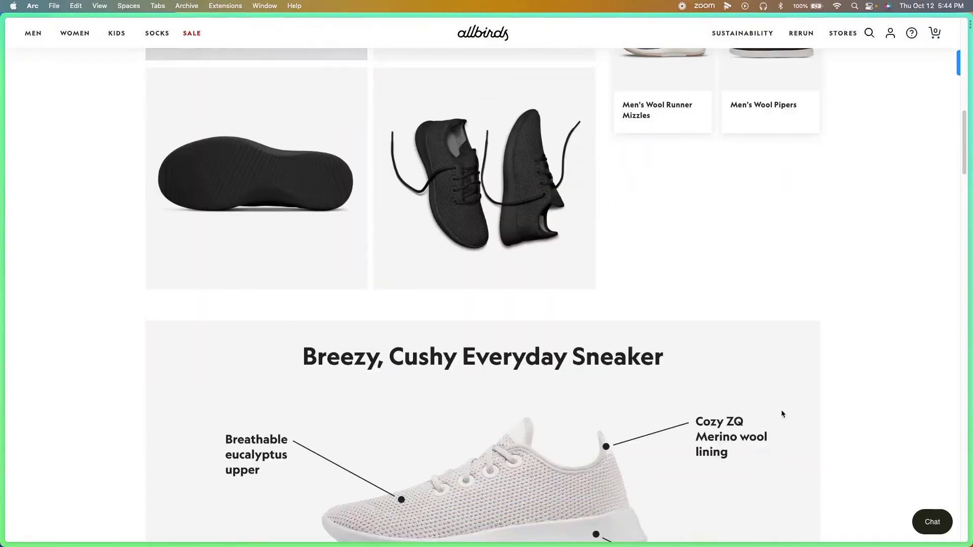
pyautogui.scroll(15, 781, 408)
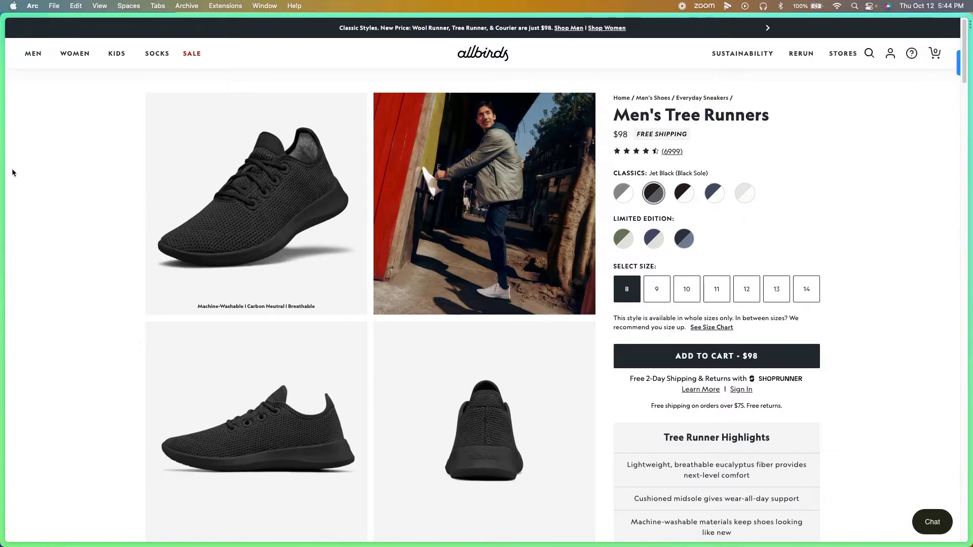
# Return to the pinned Replo tab with the Replo PDP Test template showing The Replo Hoodie.
pyautogui.moveTo(1, 174)
pyautogui.click(112, 129)
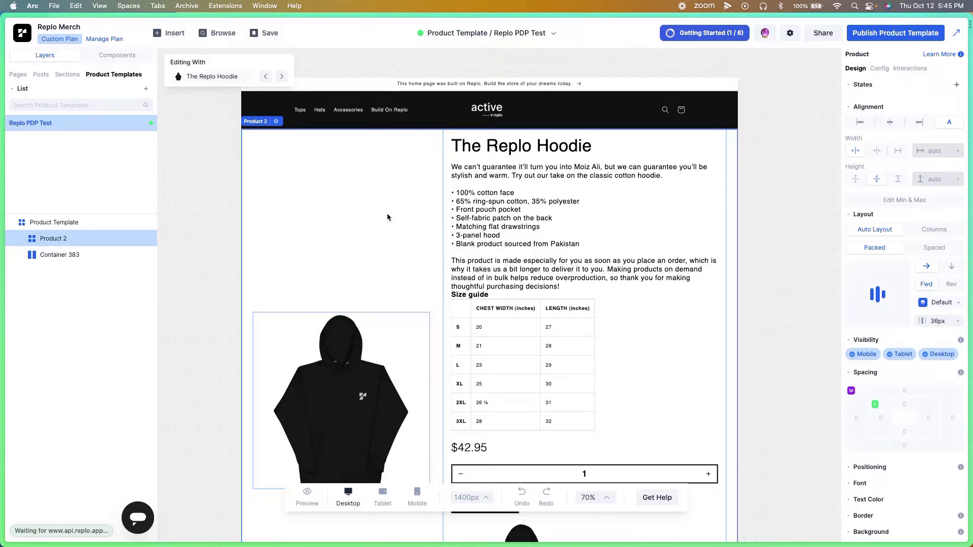
# Select the Product 2 section in Layers and show its Config settings.
pyautogui.click(768, 196)
pyautogui.click(475, 181)
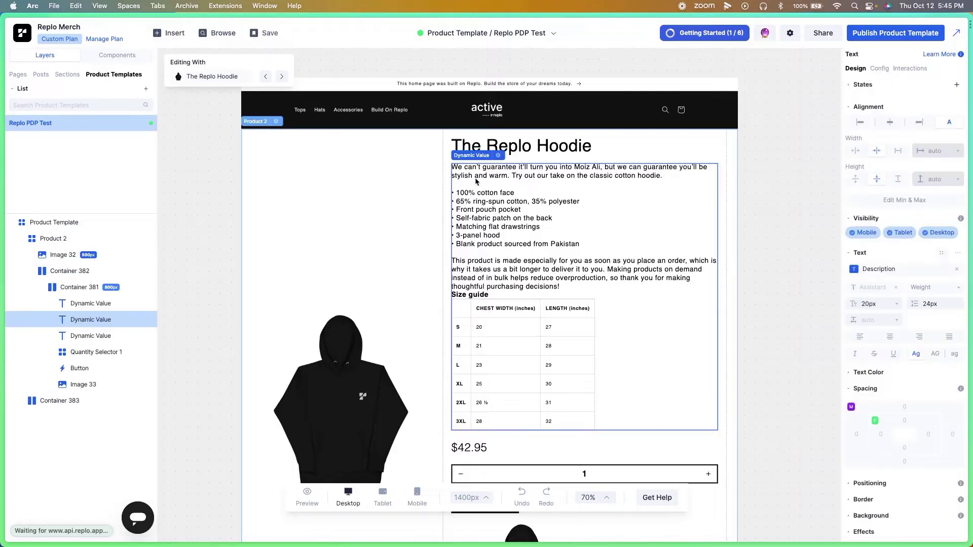
pyautogui.click(76, 239)
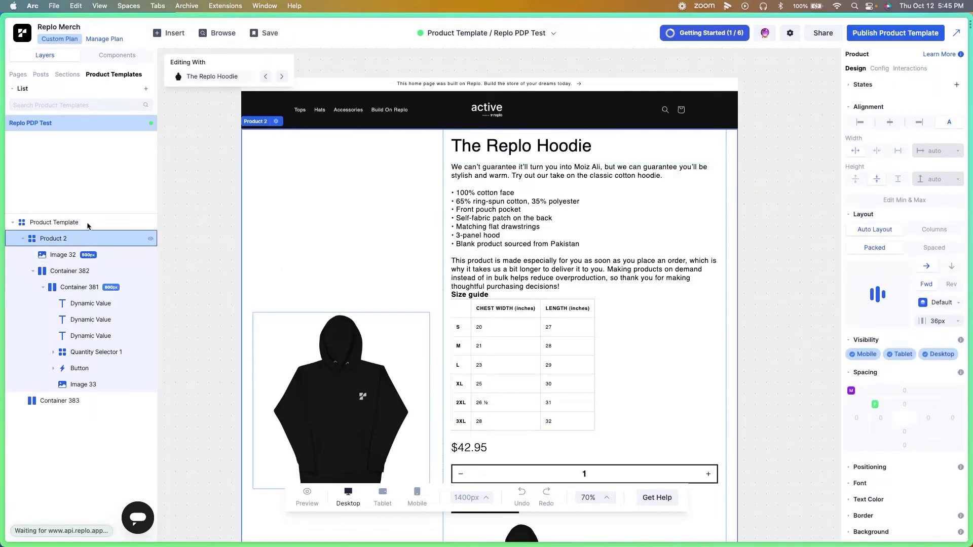
pyautogui.click(879, 68)
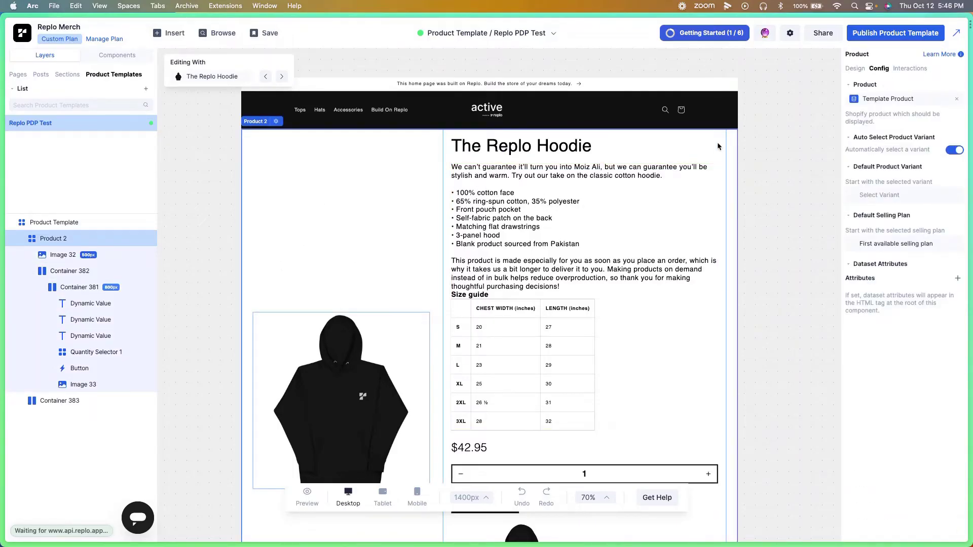
pyautogui.hscroll(2, 380, 251)
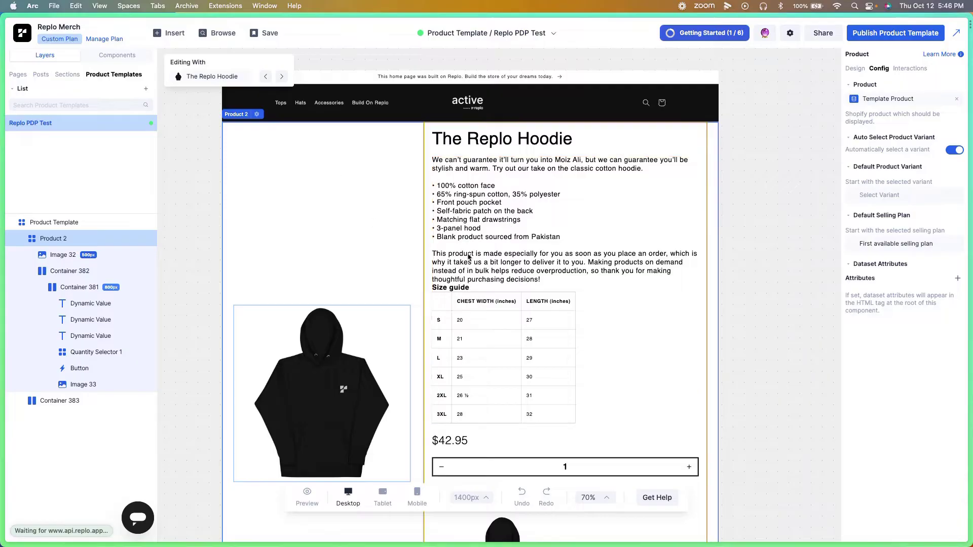
# Add the High CVR T-Shirt, LTV Booster Hoodie and Flat Bill Cap to the template and update it.
pyautogui.click(790, 32)
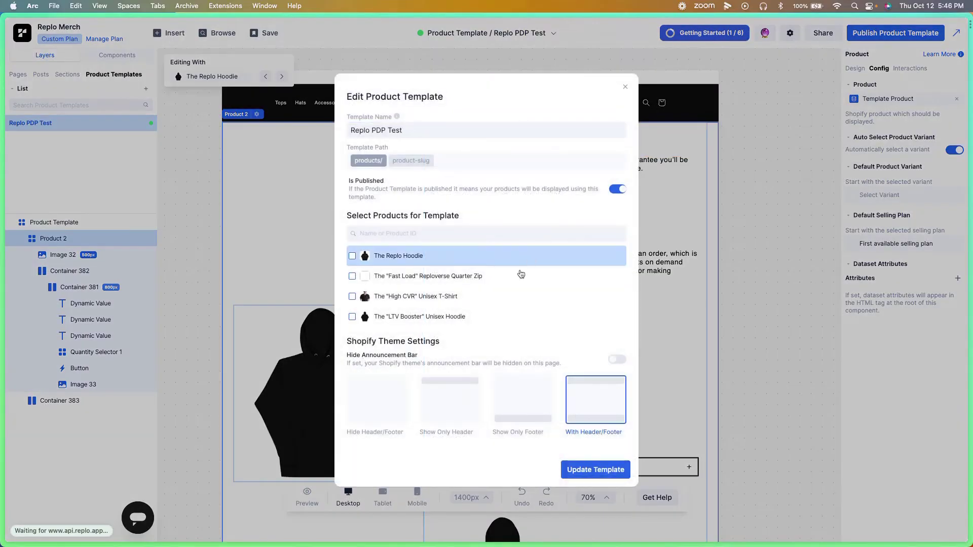
pyautogui.click(352, 298)
pyautogui.click(353, 317)
pyautogui.scroll(-2, 362, 316)
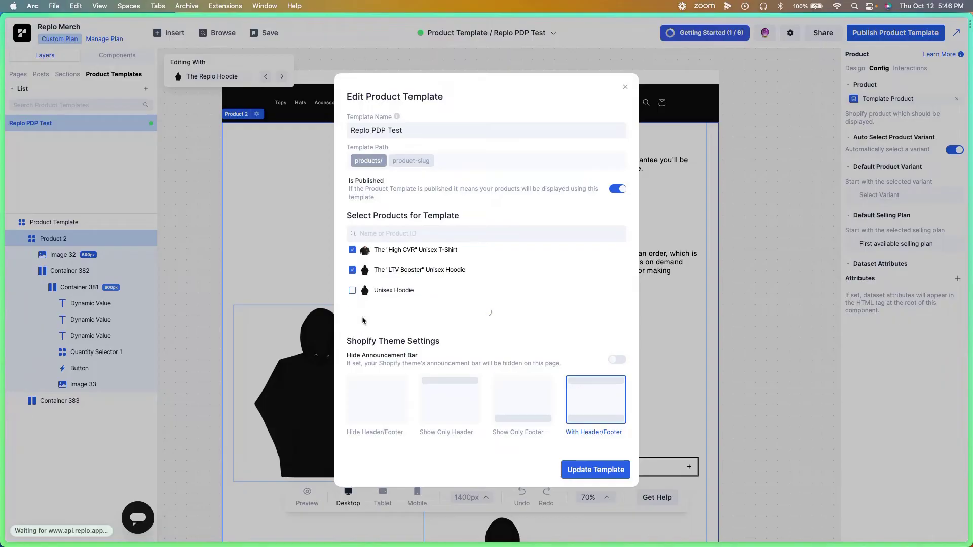
pyautogui.scroll(-3, 355, 294)
pyautogui.click(352, 292)
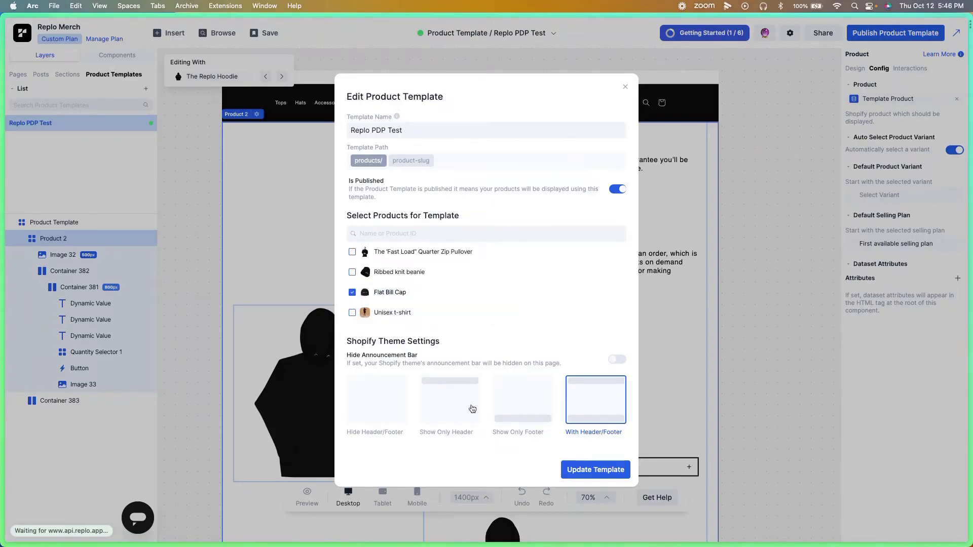
pyautogui.click(595, 469)
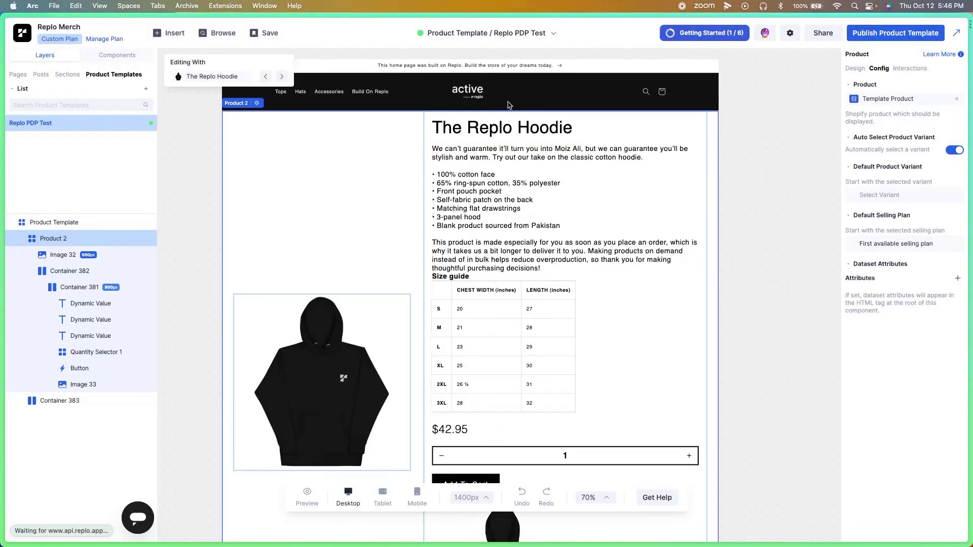
# Cycle the Editing With preview through products, ending on the 'High CVR' T-Shirt at $27.55.
pyautogui.click(283, 77)
pyautogui.click(282, 77)
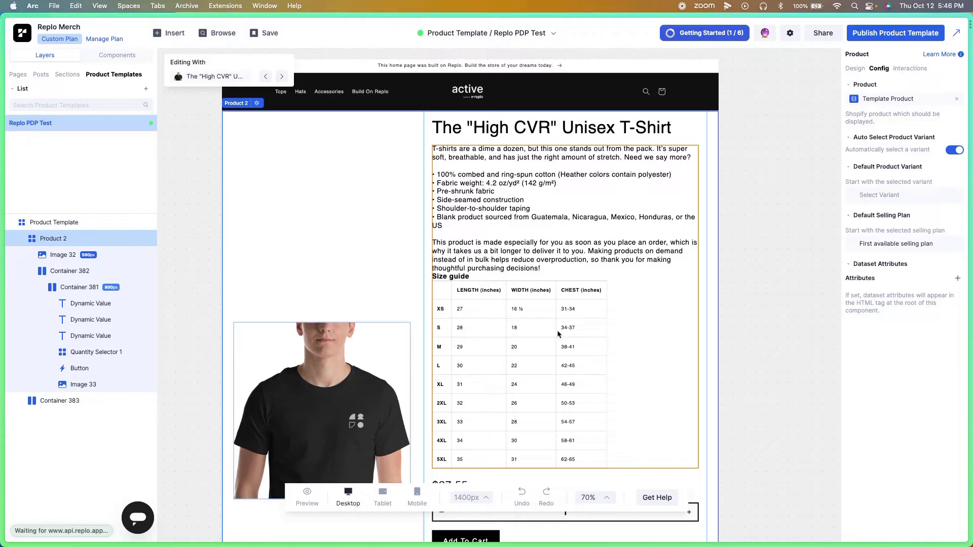
pyautogui.scroll(-5, 557, 344)
pyautogui.scroll(4, 456, 228)
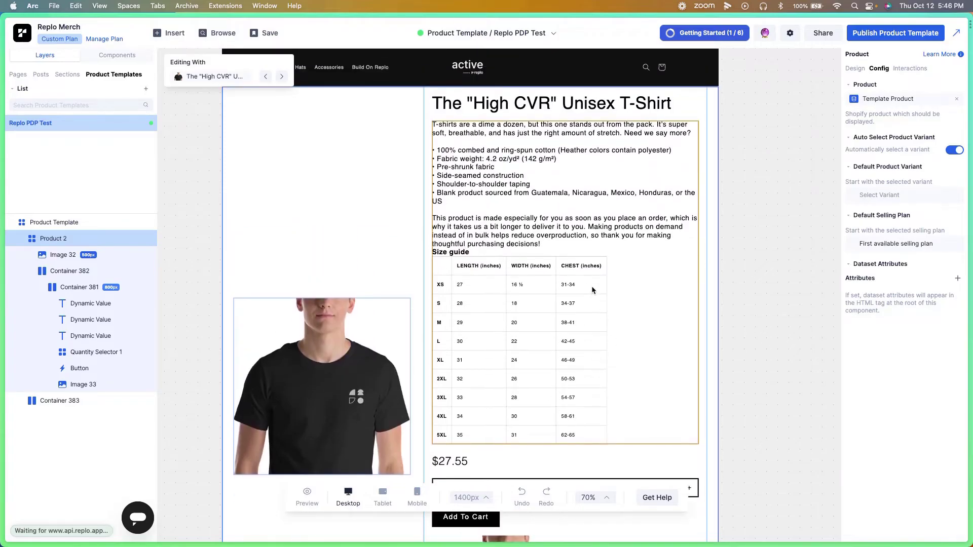
pyautogui.click(283, 77)
pyautogui.click(283, 77)
pyautogui.click(282, 77)
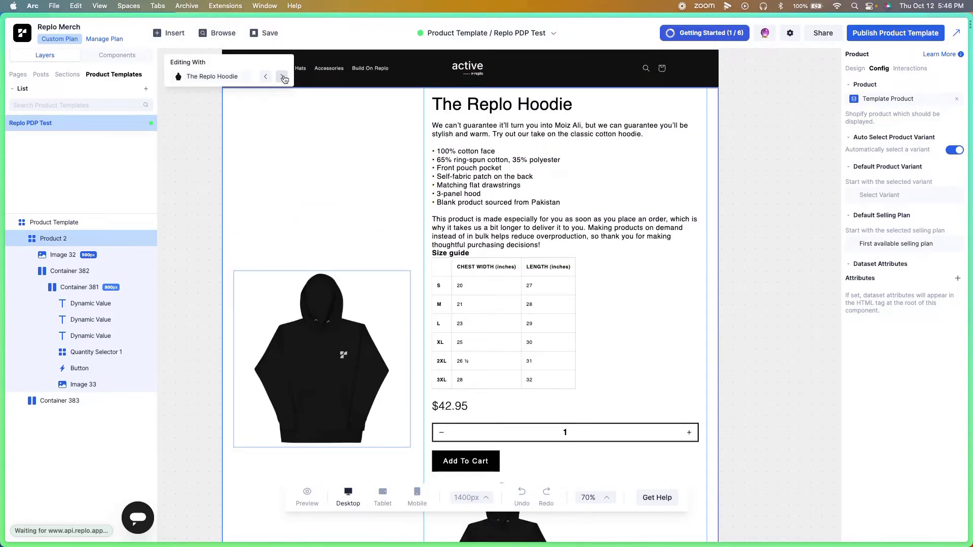
pyautogui.click(283, 77)
pyautogui.click(283, 77)
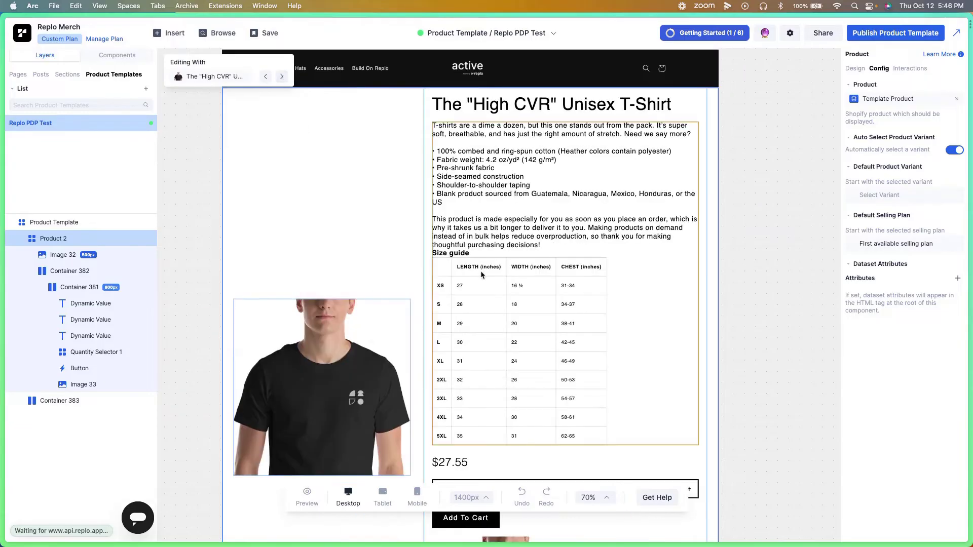
# Drag a new Product component from the component library below the section.
pyautogui.scroll(-5, 497, 279)
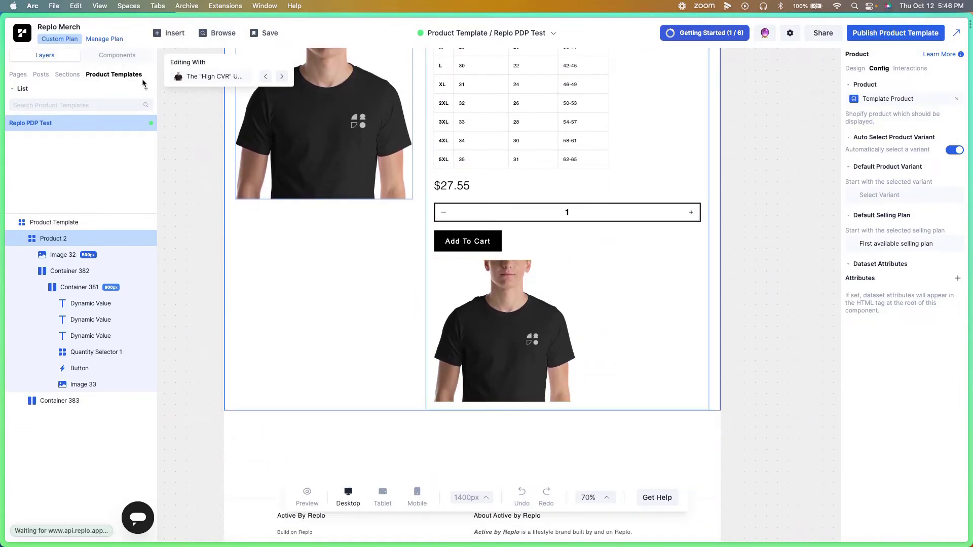
pyautogui.click(129, 57)
pyautogui.scroll(-15, 126, 227)
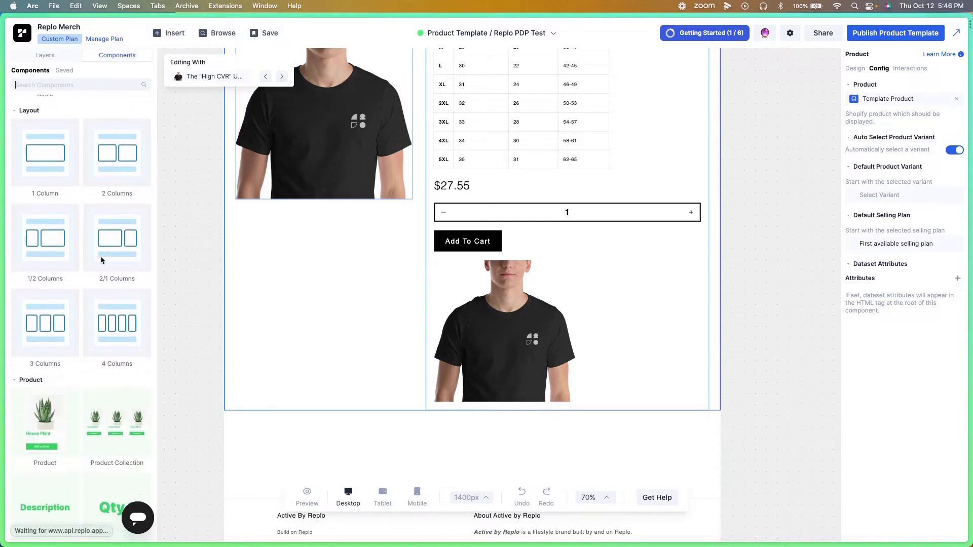
pyautogui.moveTo(40, 255); pyautogui.dragTo(306, 434)
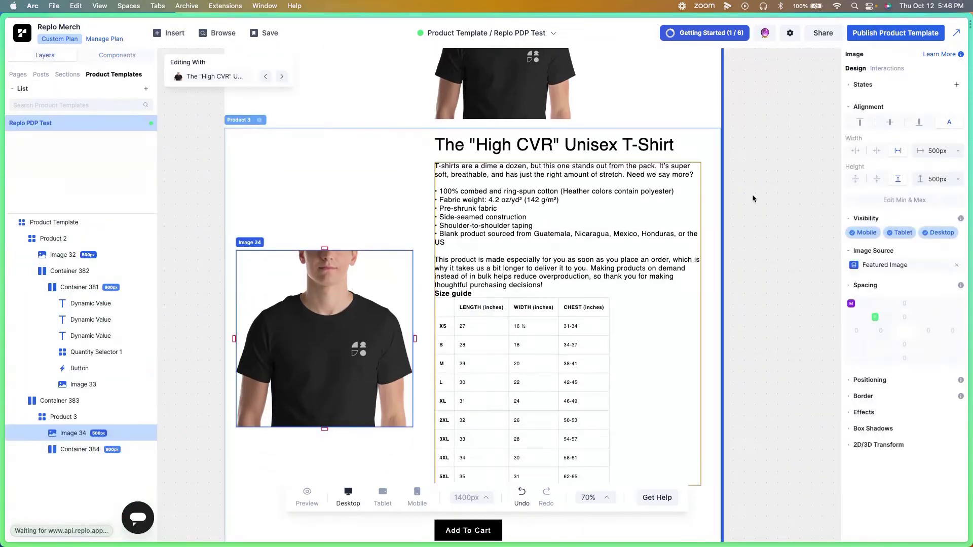
# Replace the second section's Template Product binding with the Replo Bomber Jacket ($99.99).
pyautogui.click(304, 189)
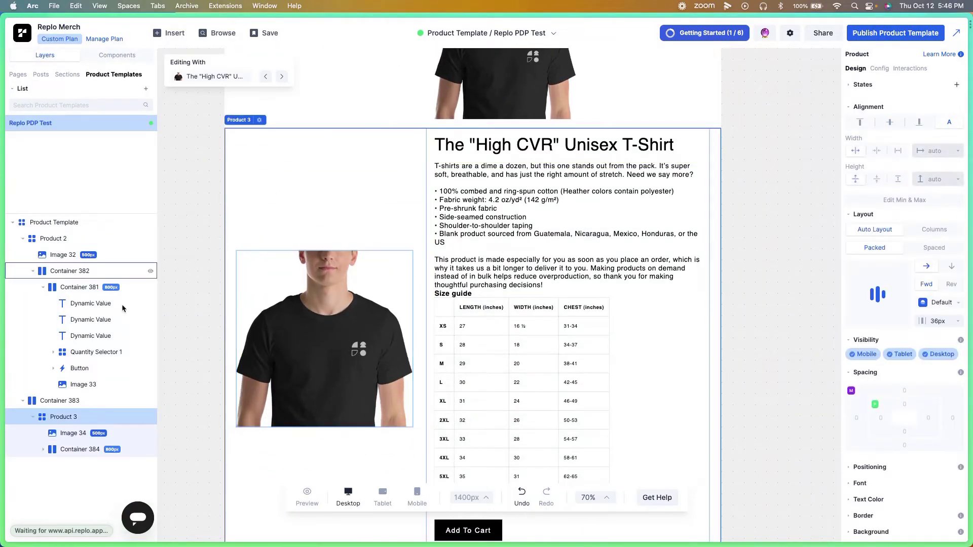
pyautogui.click(880, 68)
pyautogui.click(889, 98)
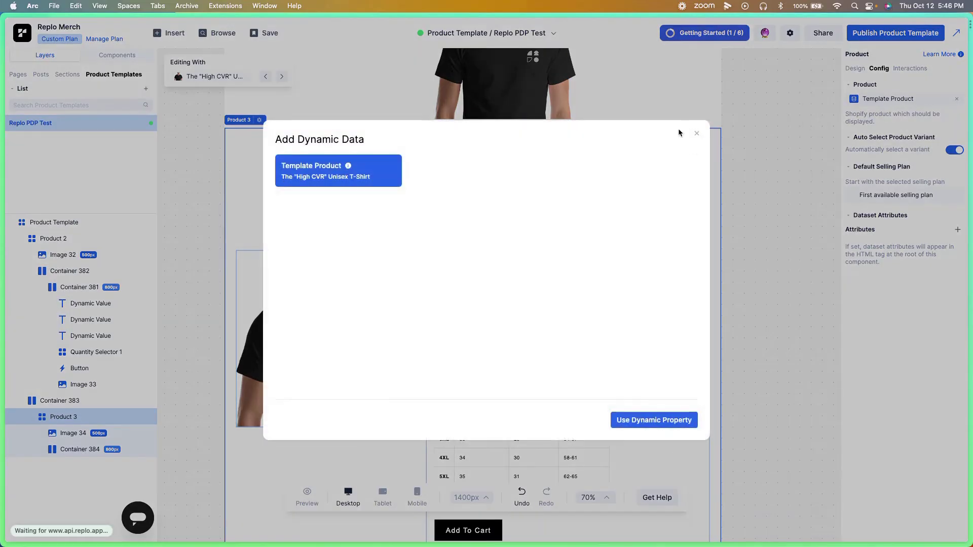
pyautogui.click(697, 136)
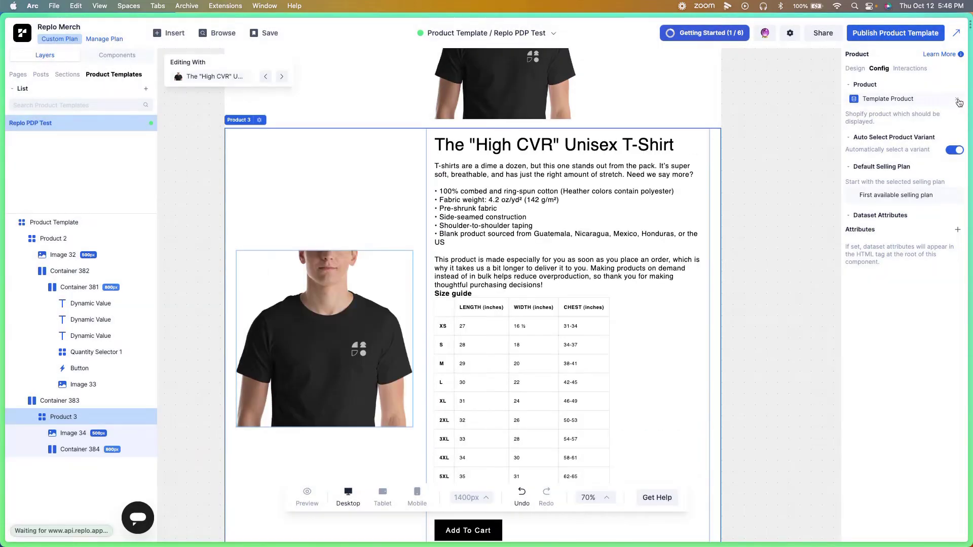
pyautogui.click(958, 101)
pyautogui.click(958, 99)
pyautogui.moveTo(349, 168)
pyautogui.click(699, 134)
pyautogui.click(889, 99)
pyautogui.click(761, 141)
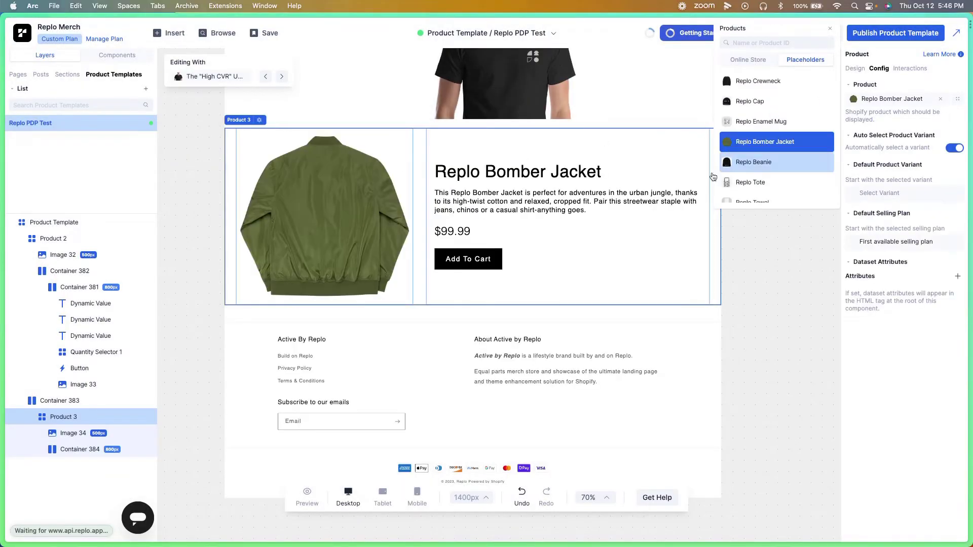
pyautogui.click(575, 228)
pyautogui.scroll(10, 573, 280)
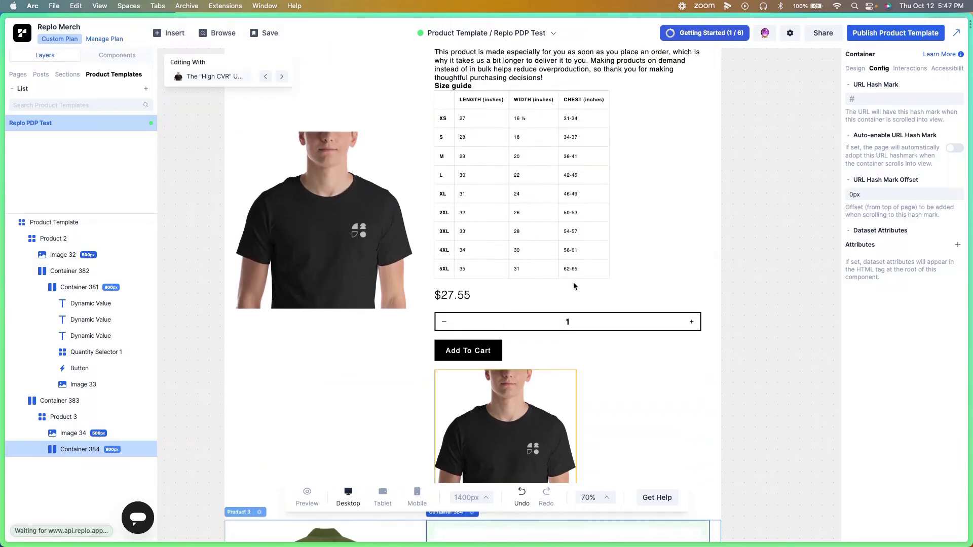
pyautogui.scroll(-2, 350, 291)
pyautogui.scroll(-5, 362, 283)
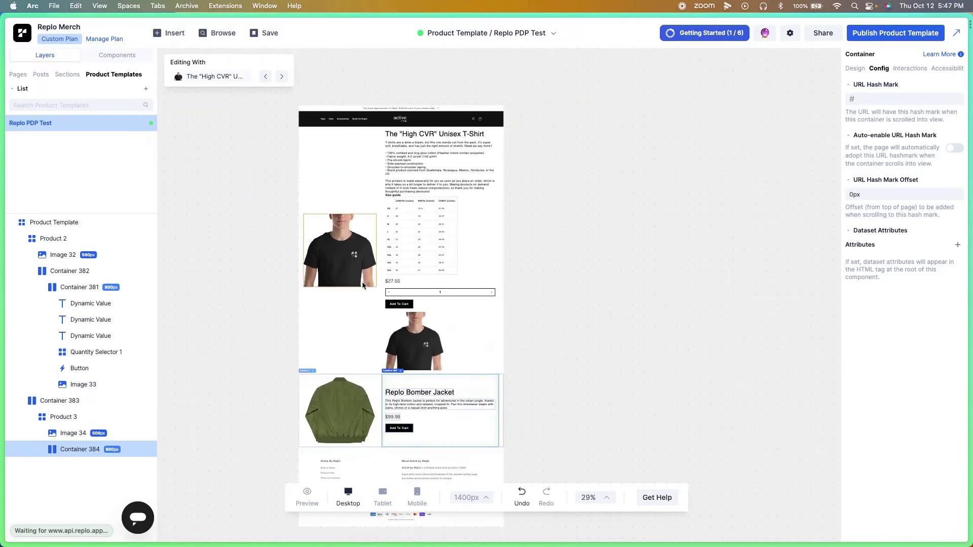
pyautogui.click(282, 76)
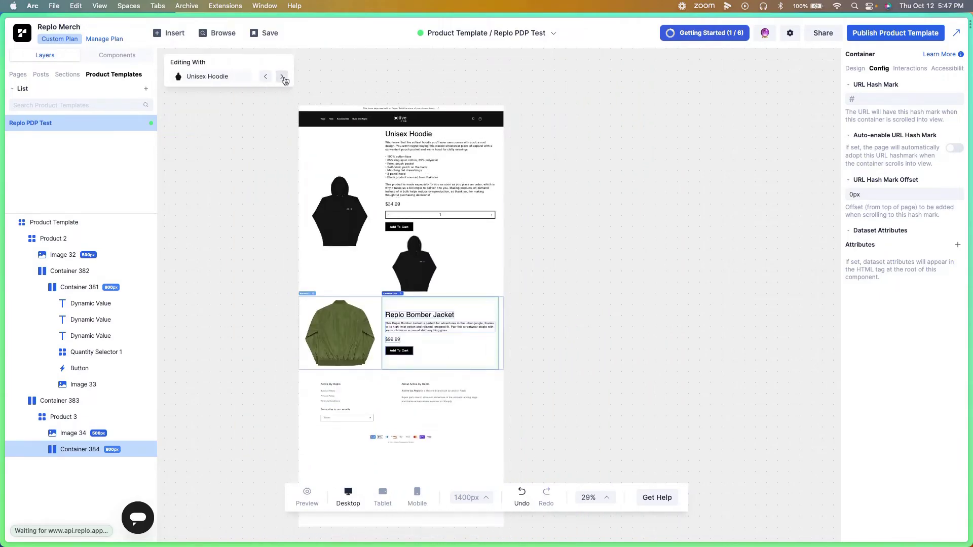
pyautogui.click(282, 77)
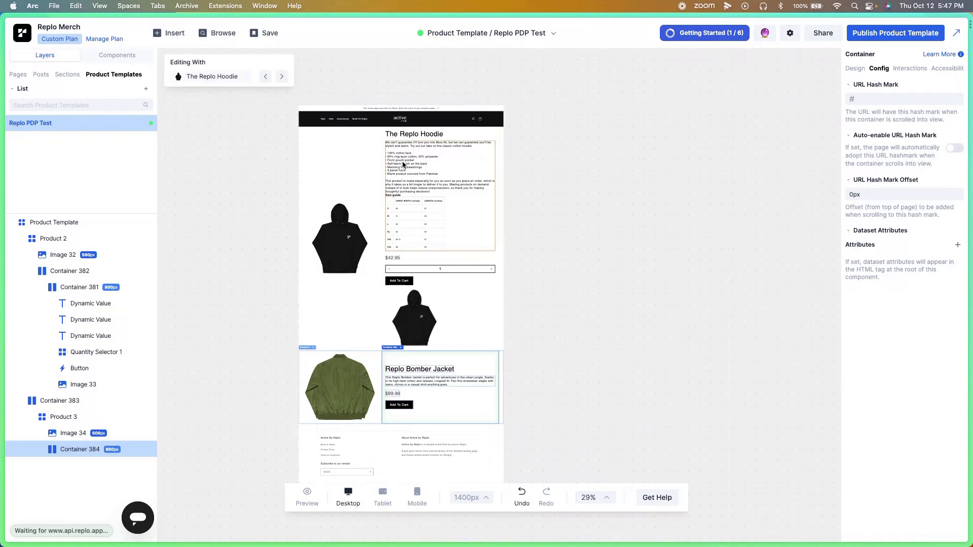
pyautogui.scroll(2, 381, 358)
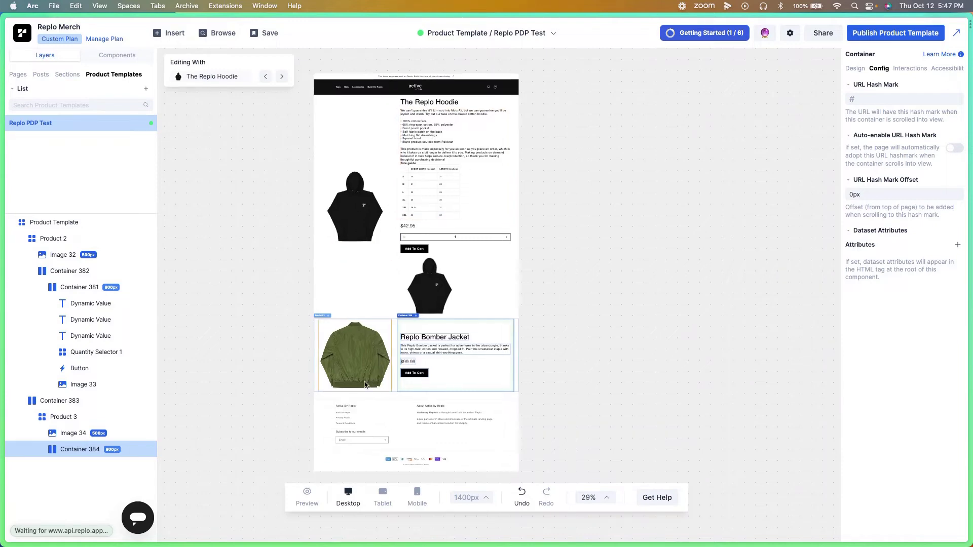
pyautogui.scroll(8, 382, 359)
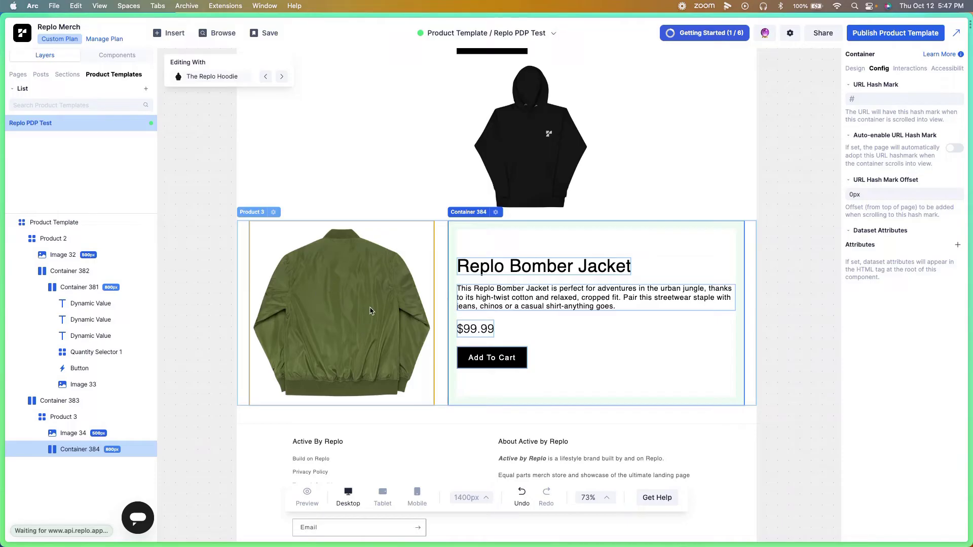
pyautogui.click(282, 76)
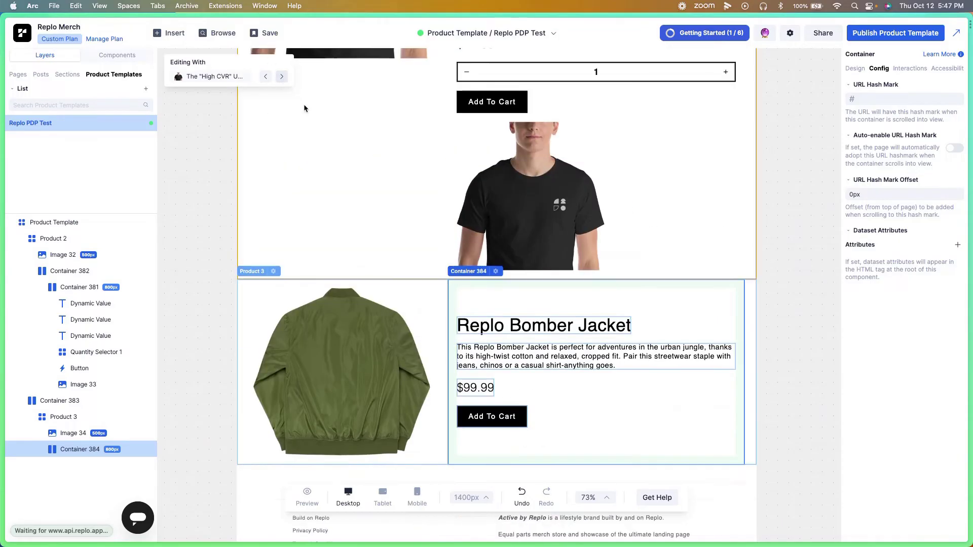
pyautogui.scroll(-5, 351, 166)
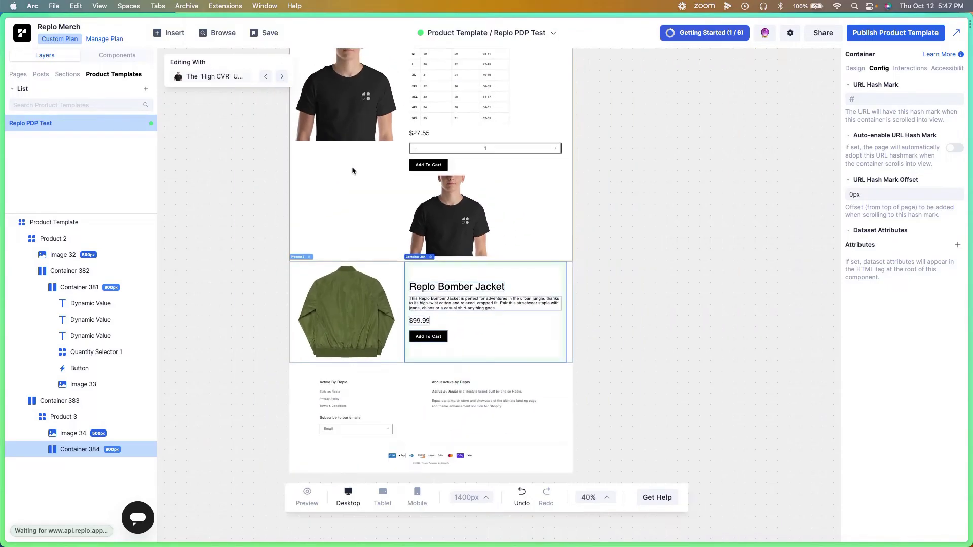
pyautogui.scroll(5, 354, 170)
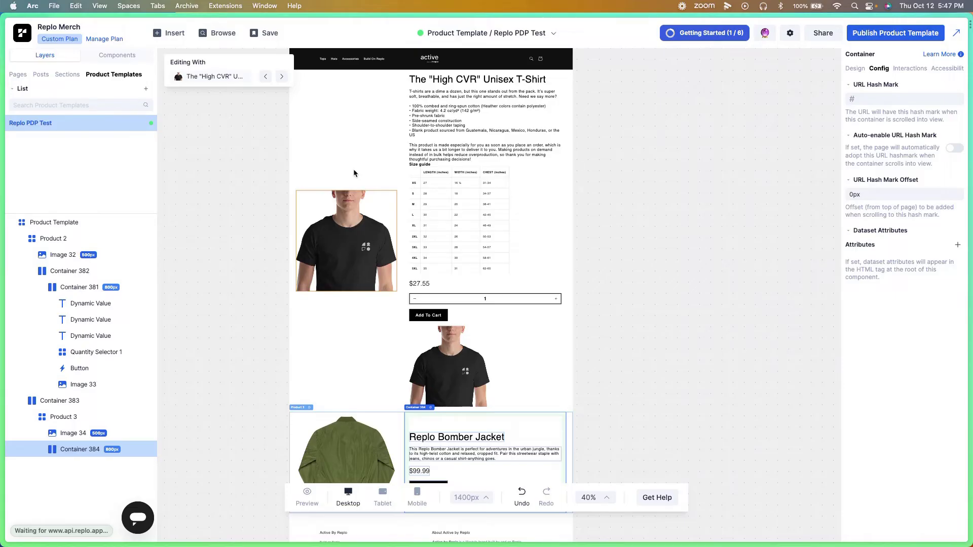
pyautogui.scroll(-3, 354, 172)
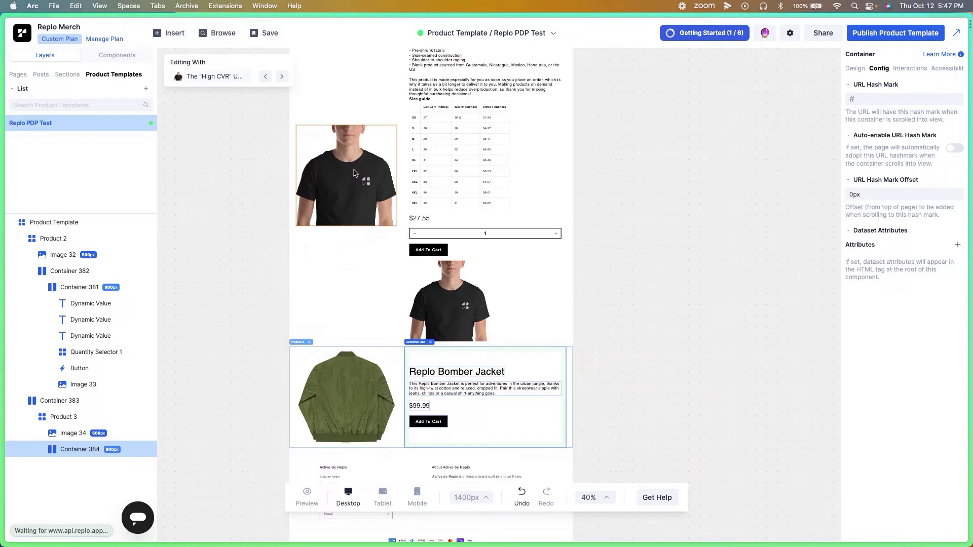
pyautogui.scroll(4, 391, 157)
pyautogui.click(788, 36)
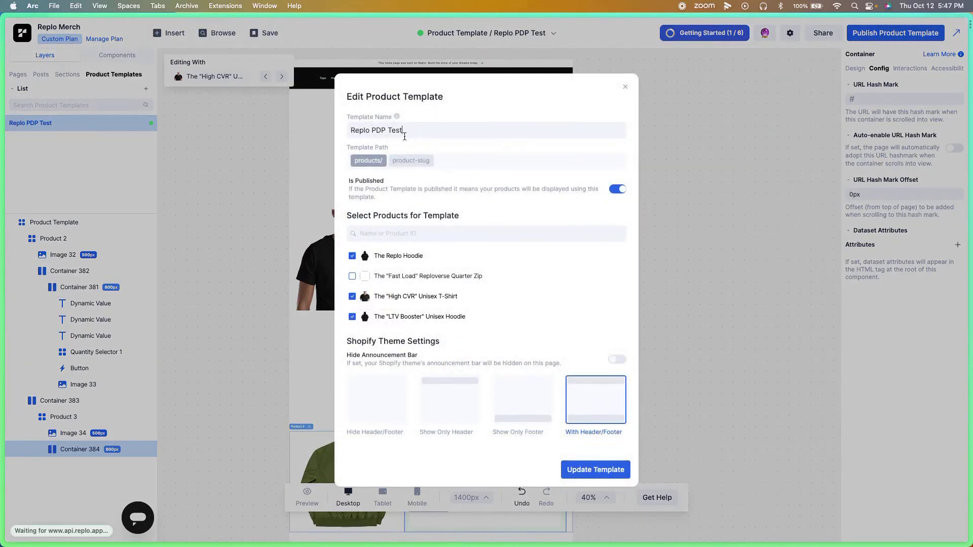
pyautogui.moveTo(354, 132); pyautogui.dragTo(438, 131)
pyautogui.click(479, 188)
pyautogui.scroll(-5, 411, 286)
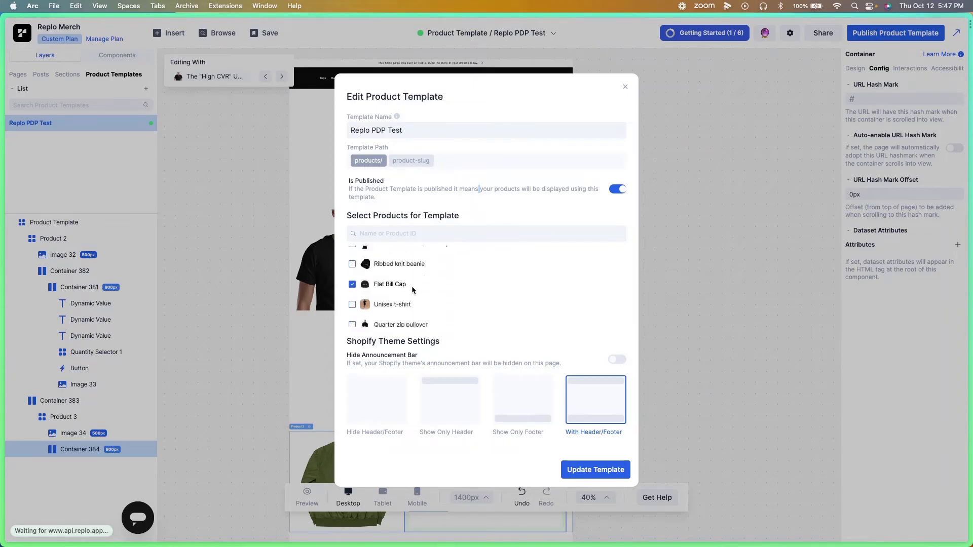
pyautogui.scroll(-2, 411, 286)
pyautogui.scroll(8, 412, 288)
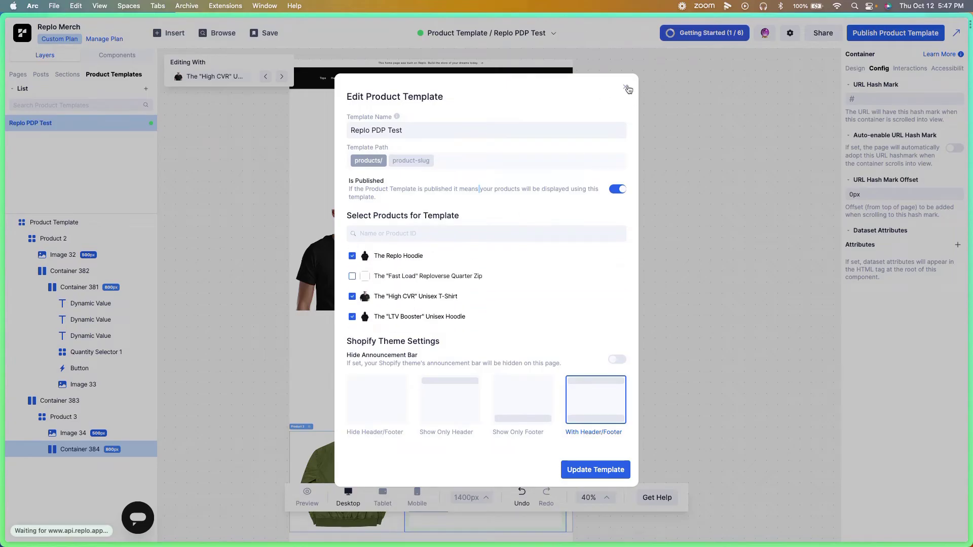
pyautogui.scroll(-4, 427, 291)
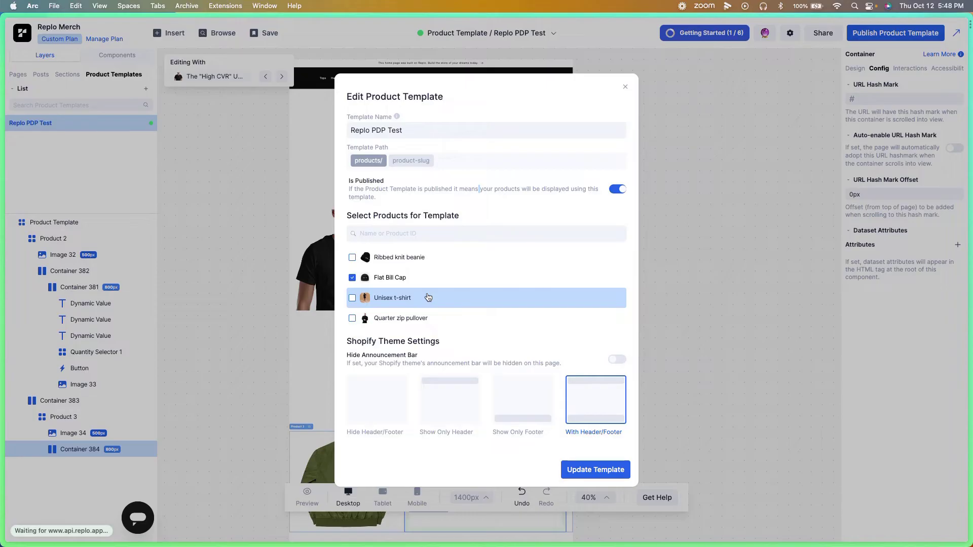
pyautogui.scroll(5, 431, 294)
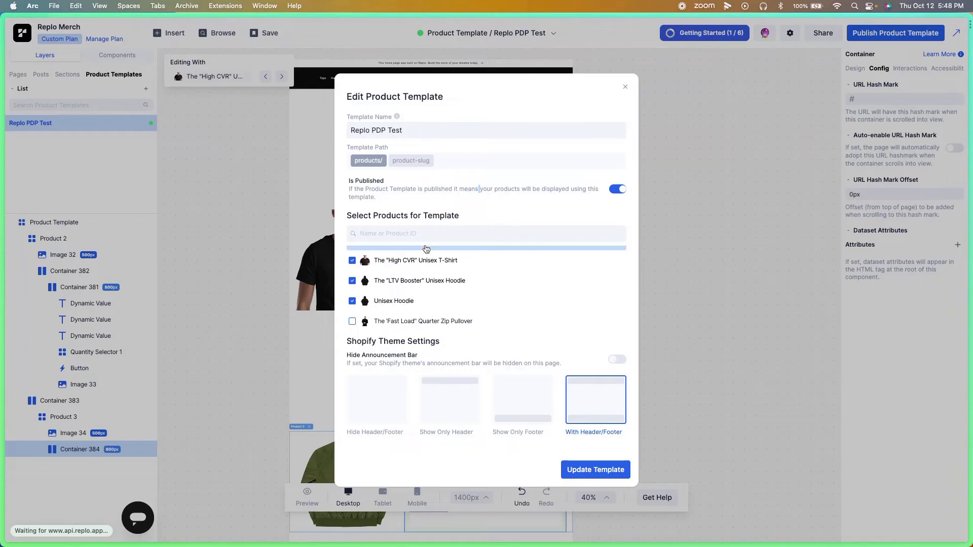
pyautogui.scroll(-1, 394, 283)
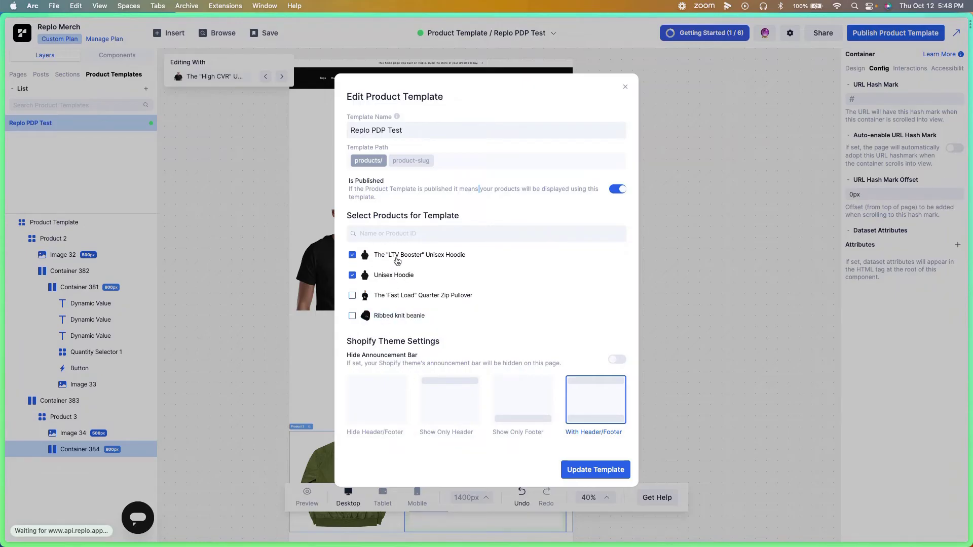
pyautogui.scroll(-4, 400, 284)
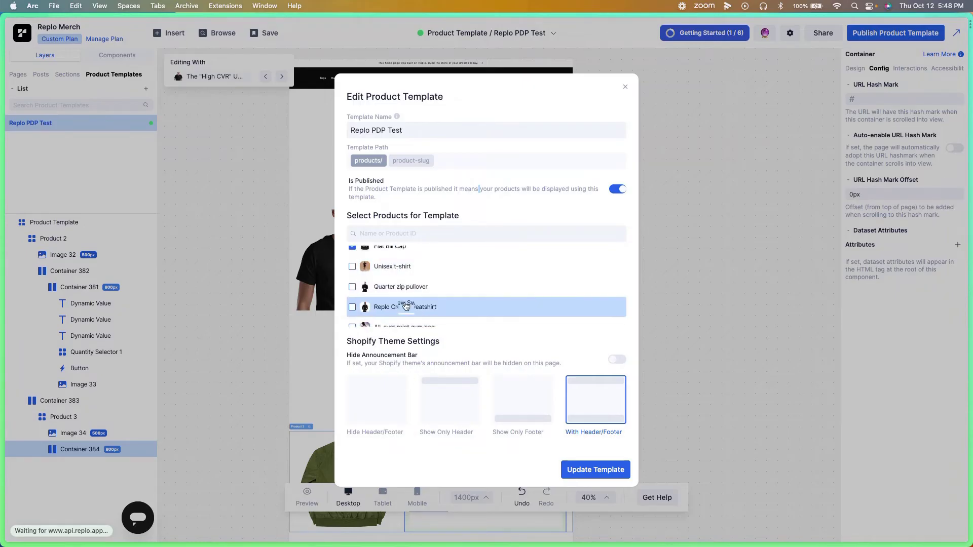
pyautogui.scroll(-2, 405, 304)
pyautogui.scroll(2, 400, 302)
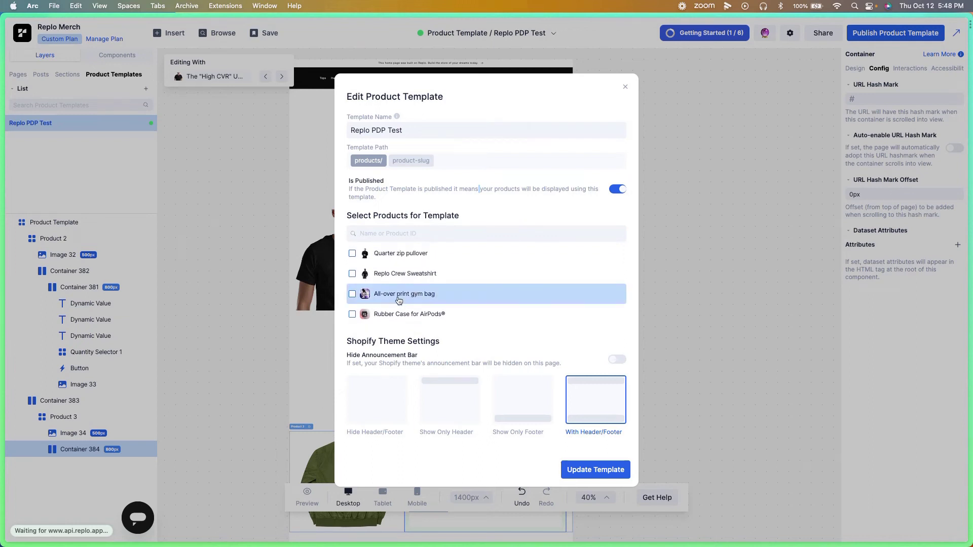
pyautogui.scroll(3, 397, 282)
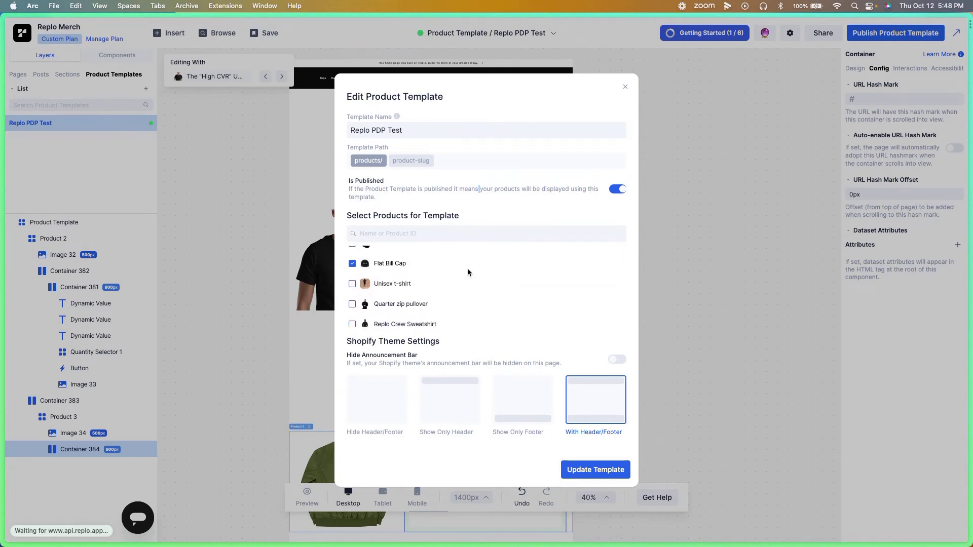
pyautogui.scroll(3, 489, 267)
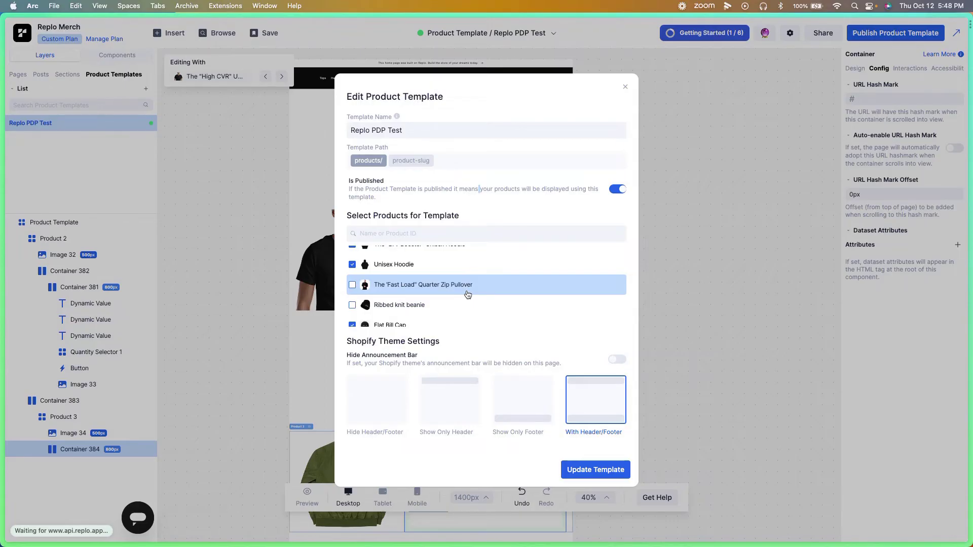
# Close the template settings and delete the existing quantity selector under the price.
pyautogui.click(626, 88)
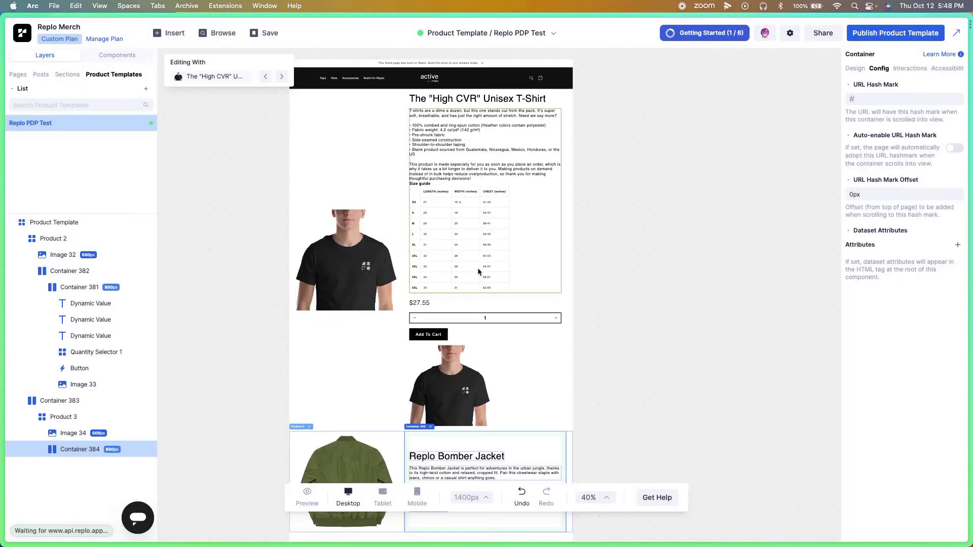
pyautogui.scroll(5, 395, 309)
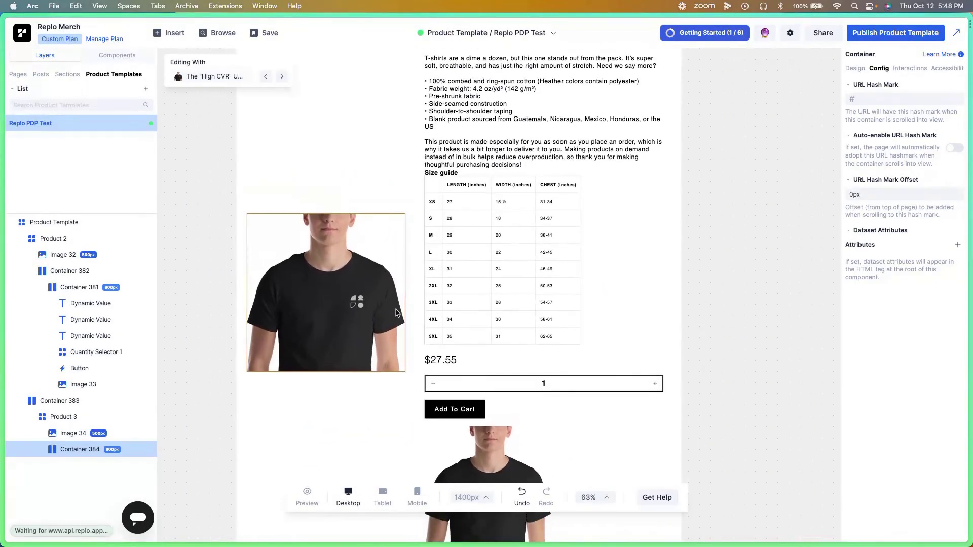
pyautogui.click(118, 55)
pyautogui.scroll(-2, 117, 238)
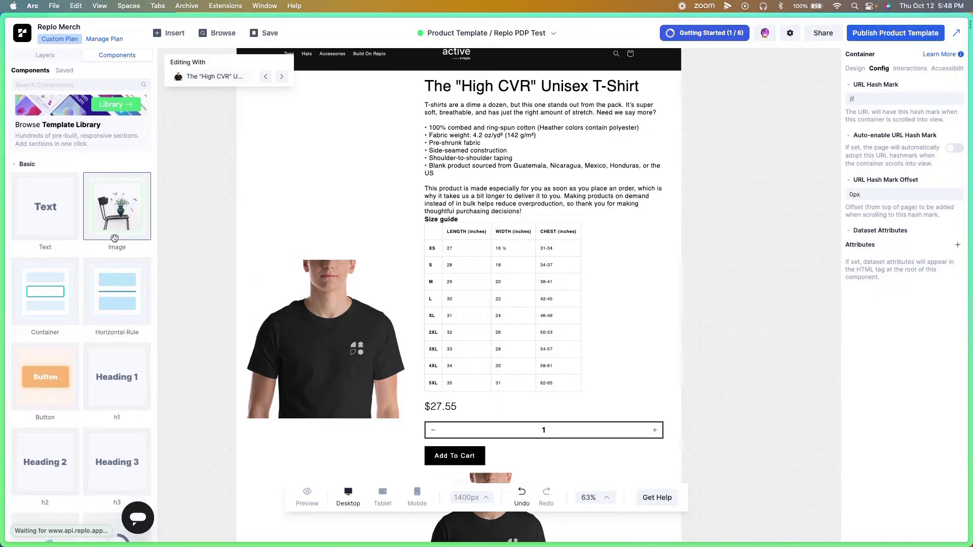
pyautogui.scroll(-20, 116, 245)
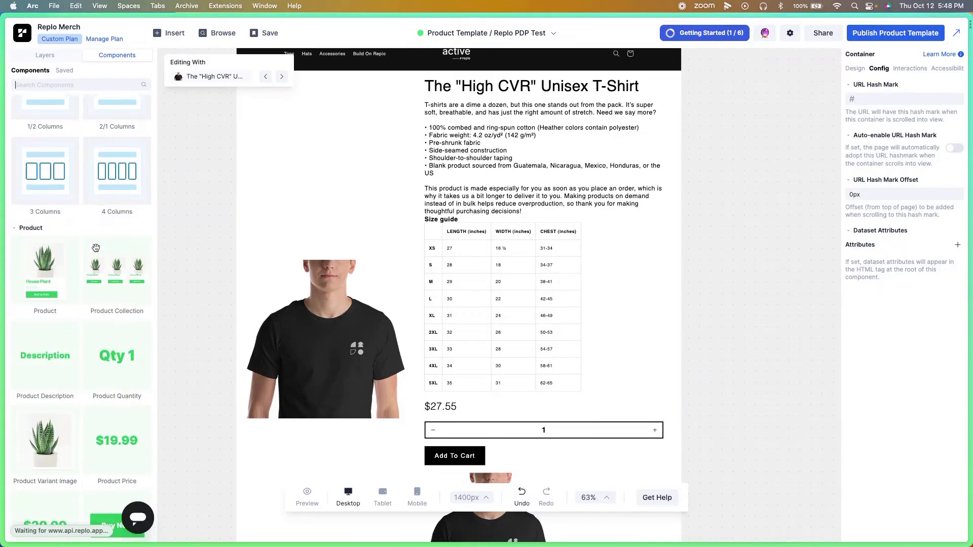
pyautogui.scroll(-4, 95, 248)
pyautogui.scroll(-3, 98, 247)
pyautogui.scroll(-3, 602, 398)
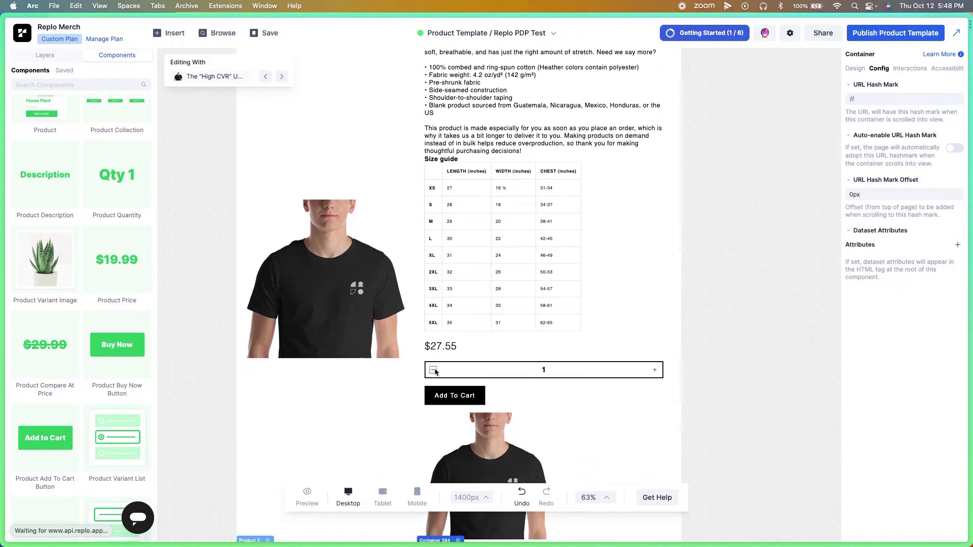
pyautogui.click(451, 365)
pyautogui.press('Delete')
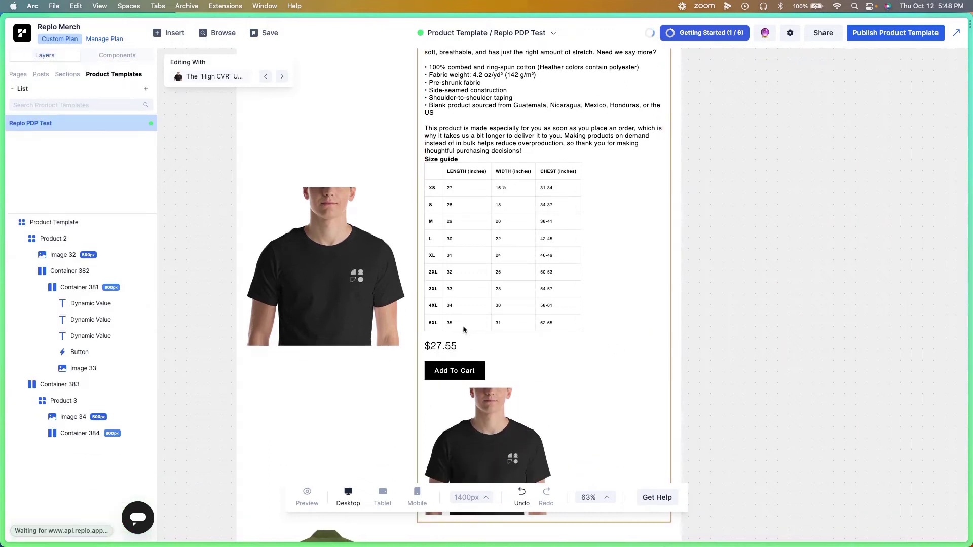
# Place a Product Quantity Selector above the $27.55 price, removing a mistakenly dropped quantity text.
pyautogui.click(117, 54)
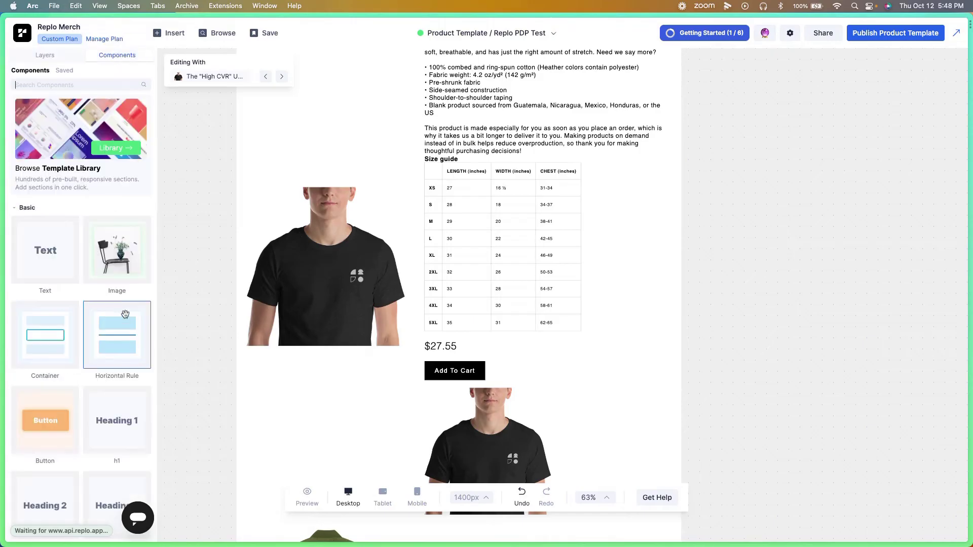
pyautogui.scroll(-5, 124, 319)
pyautogui.scroll(-4, 114, 355)
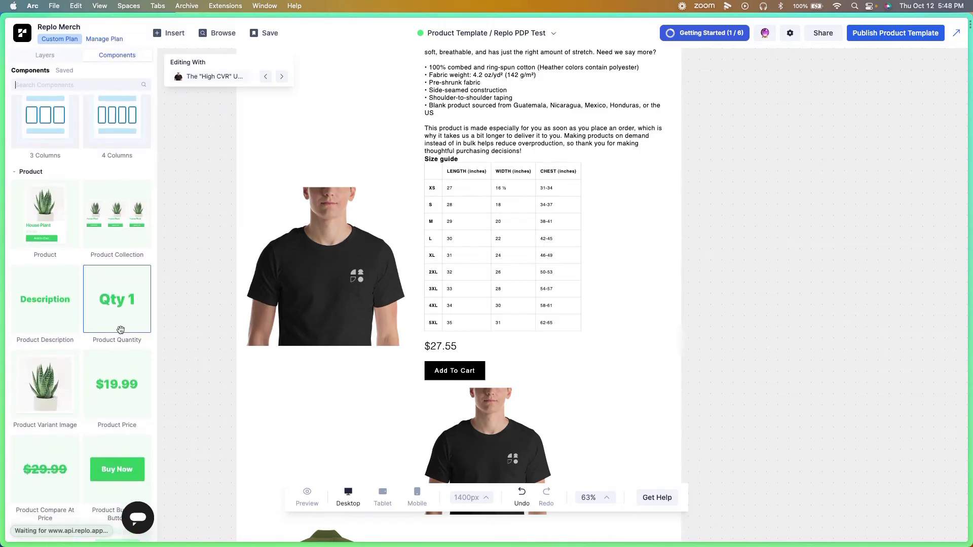
pyautogui.scroll(-4, 113, 321)
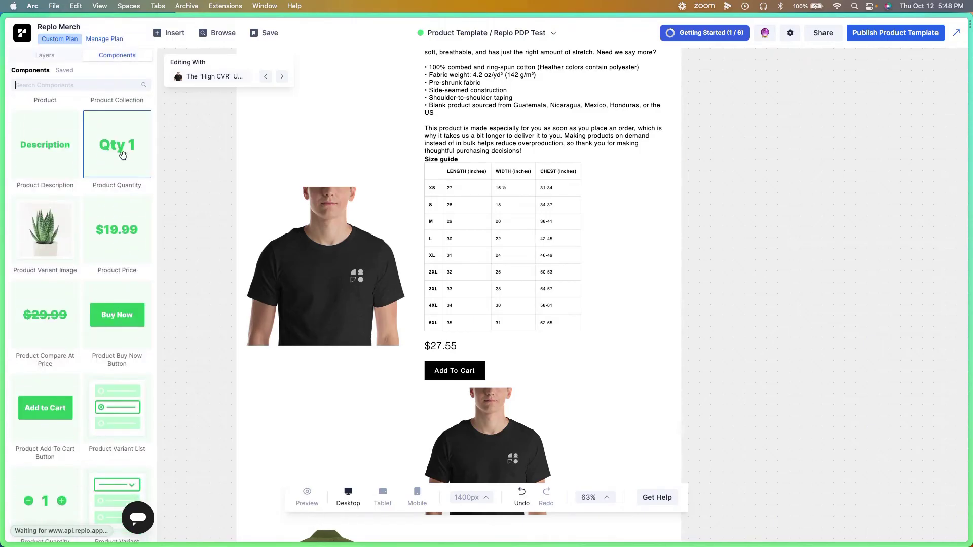
pyautogui.moveTo(123, 156); pyautogui.dragTo(494, 338)
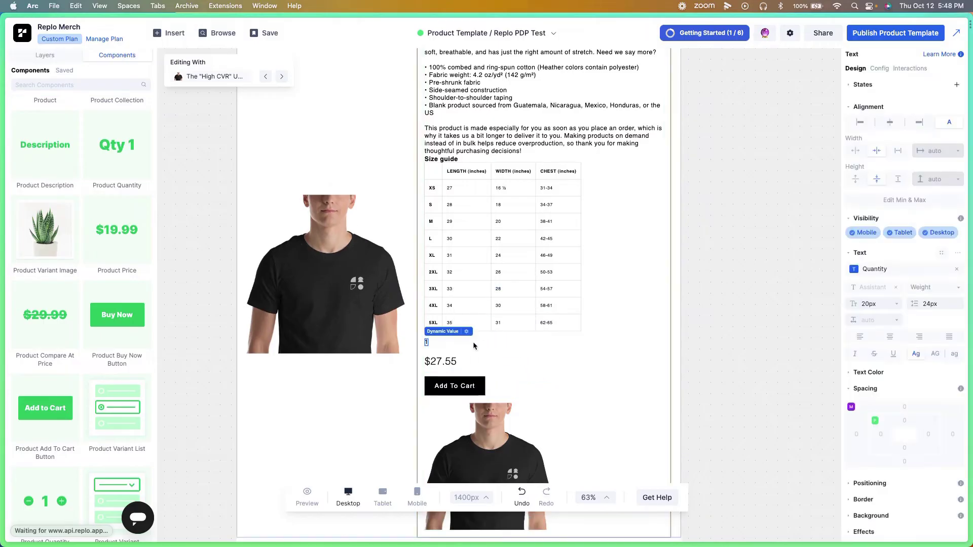
pyautogui.press('BackSpace')
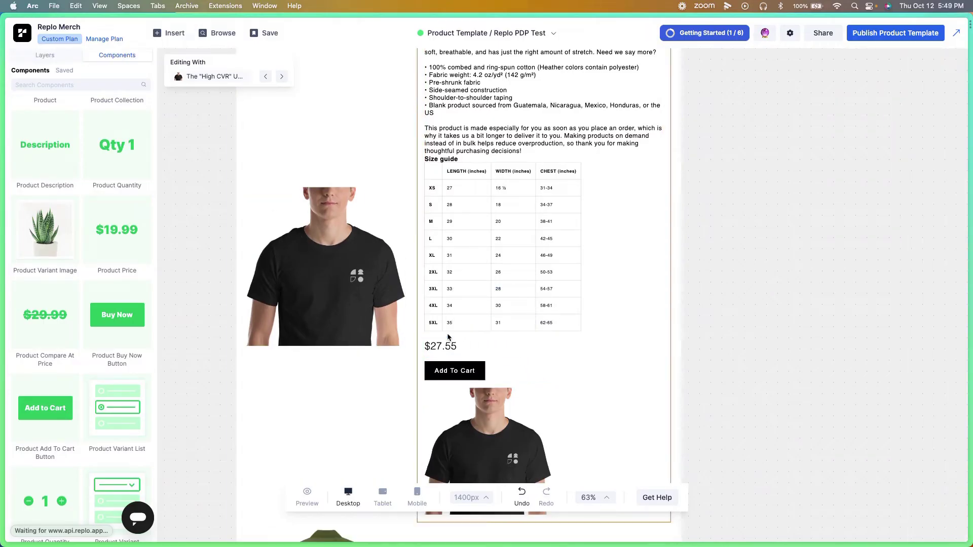
pyautogui.scroll(-8, 108, 302)
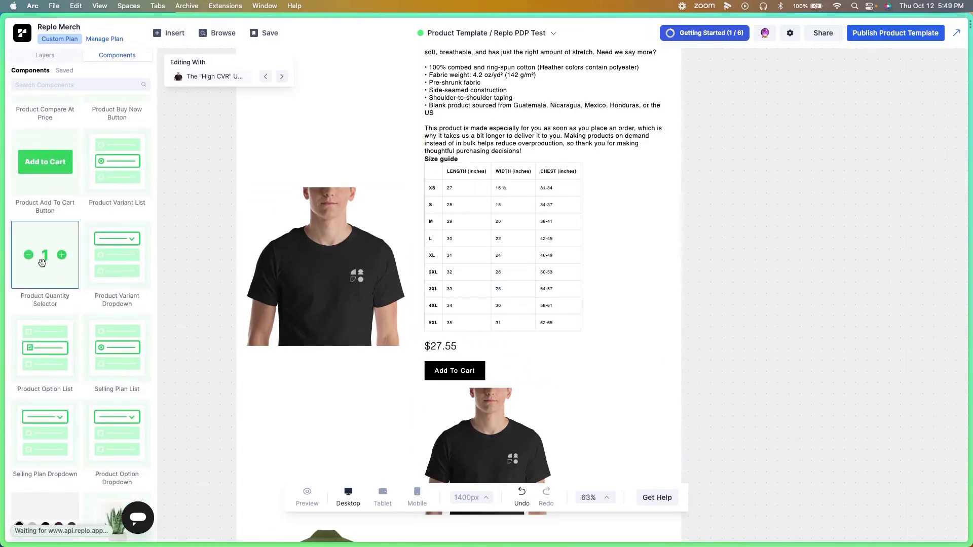
pyautogui.moveTo(41, 262); pyautogui.dragTo(459, 345)
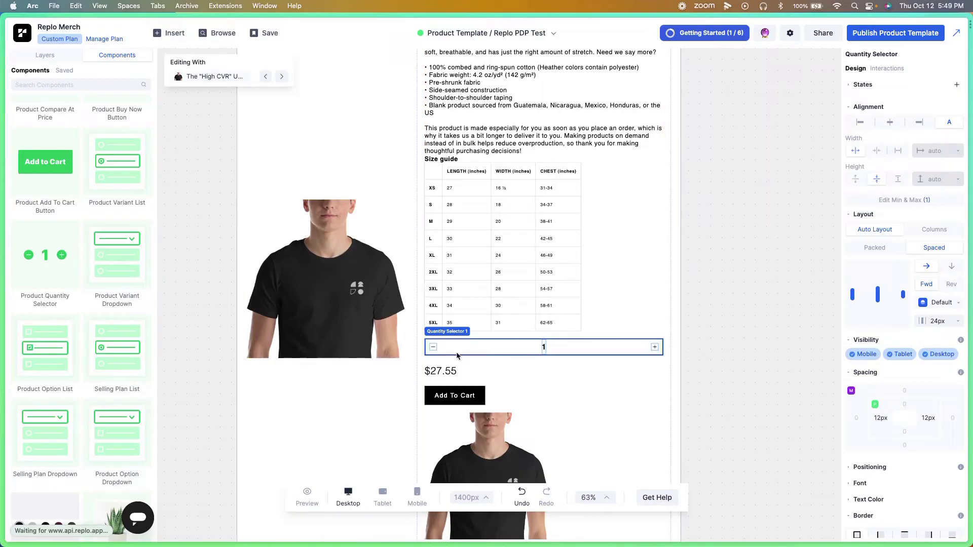
pyautogui.scroll(-5, 457, 356)
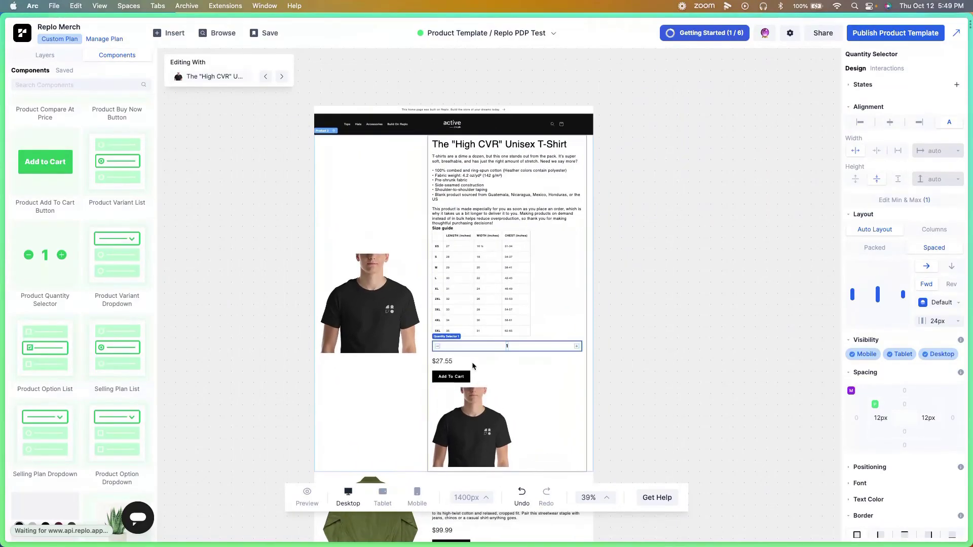
pyautogui.click(451, 377)
pyautogui.click(912, 68)
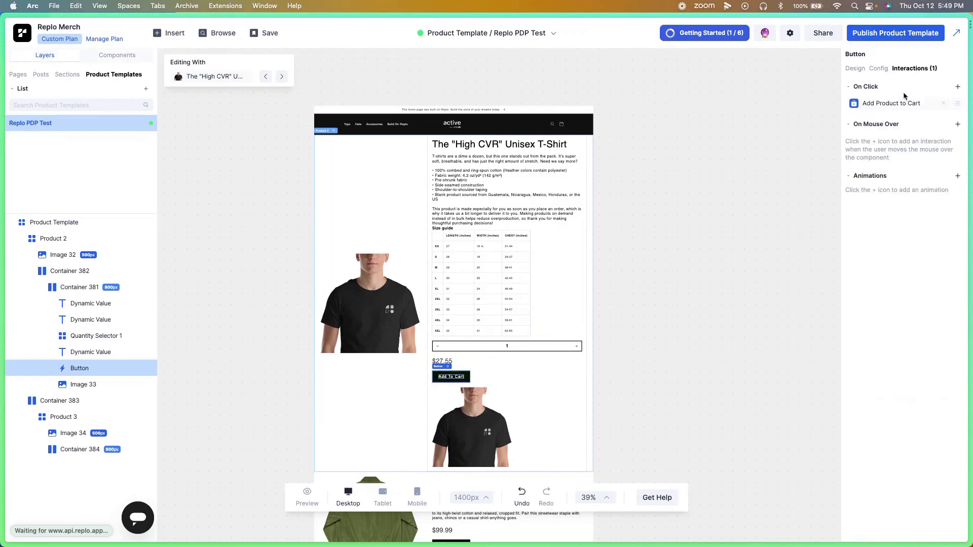
pyautogui.click(904, 103)
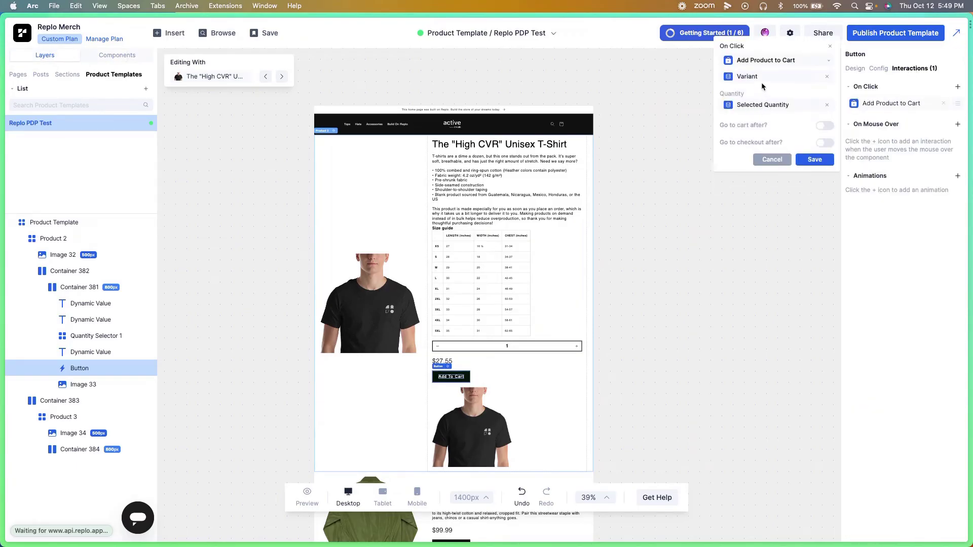
pyautogui.click(771, 160)
pyautogui.scroll(-2, 474, 399)
pyautogui.click(474, 398)
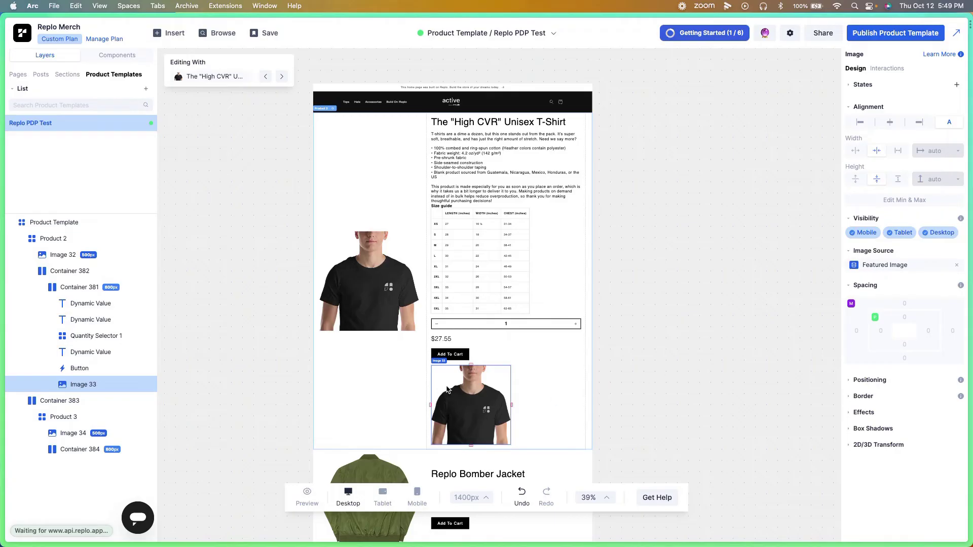
# Set the lower T-shirt image's source to the Selected Variant's Featured Image dynamic property.
pyautogui.click(856, 271)
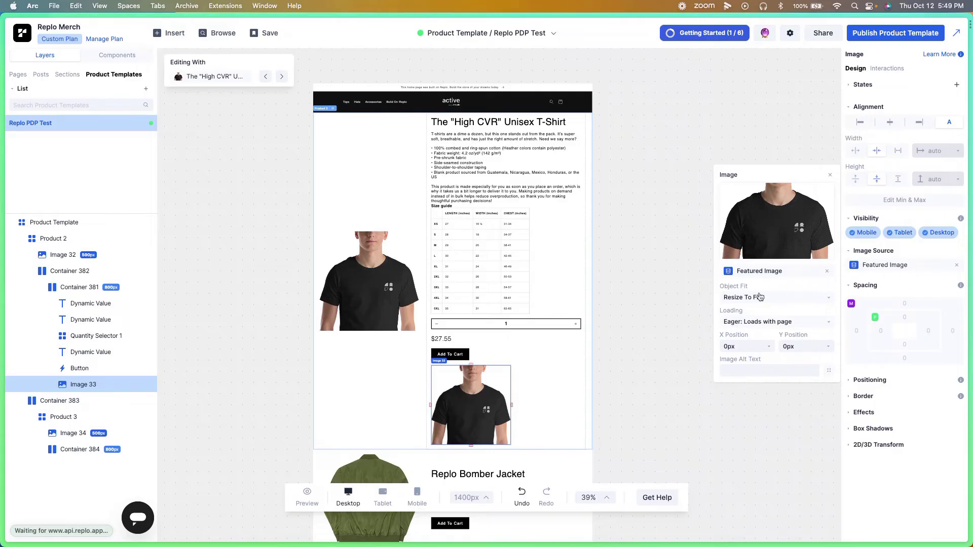
pyautogui.click(777, 272)
pyautogui.click(326, 173)
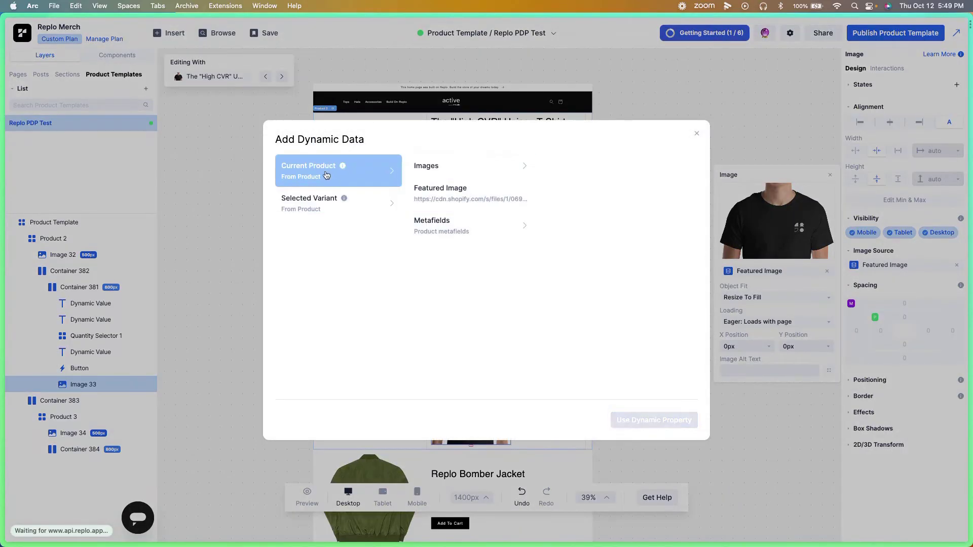
pyautogui.click(320, 208)
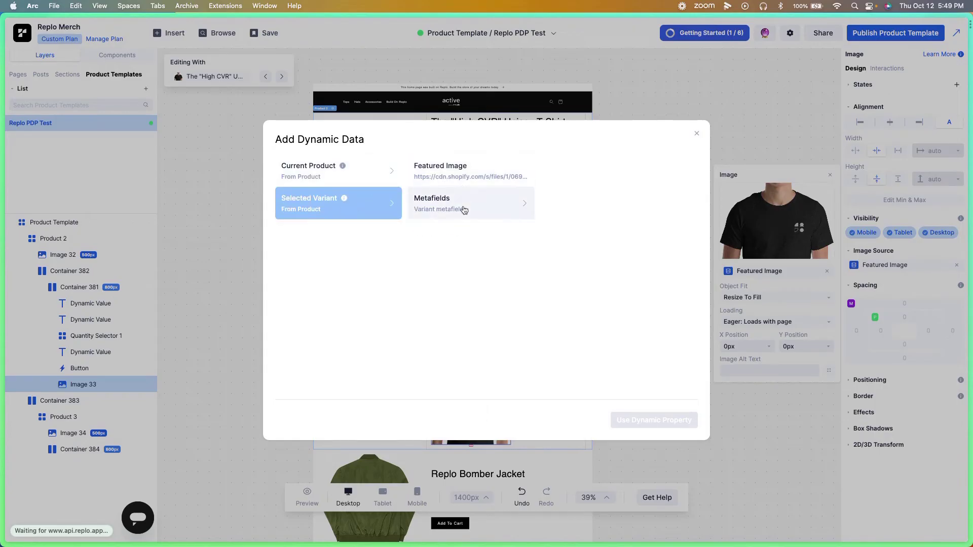
pyautogui.click(479, 212)
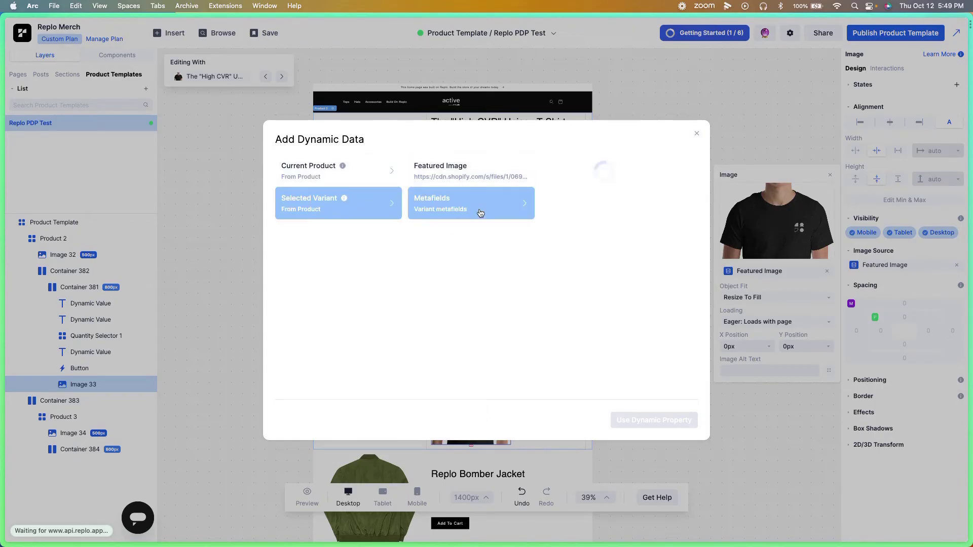
pyautogui.click(441, 183)
pyautogui.click(652, 420)
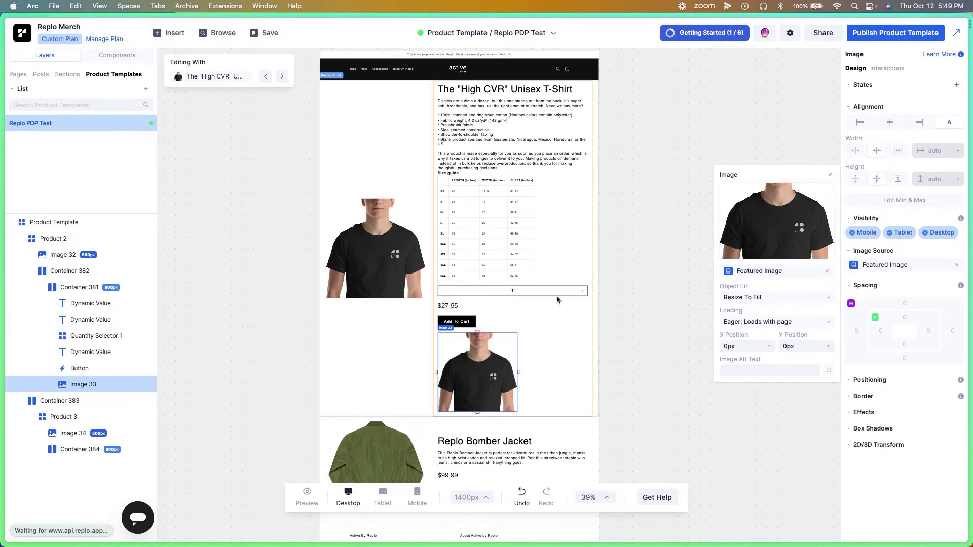
pyautogui.scroll(1, 556, 299)
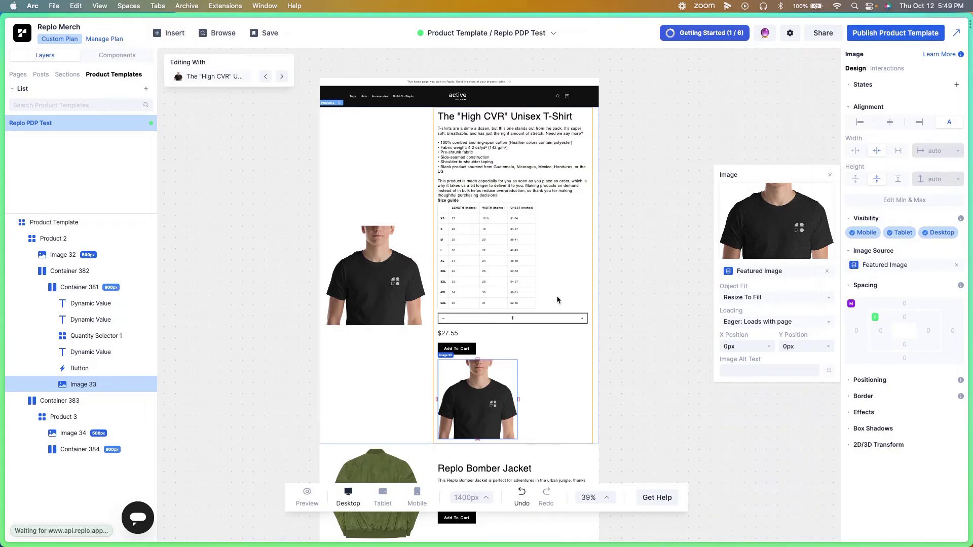
pyautogui.click(573, 287)
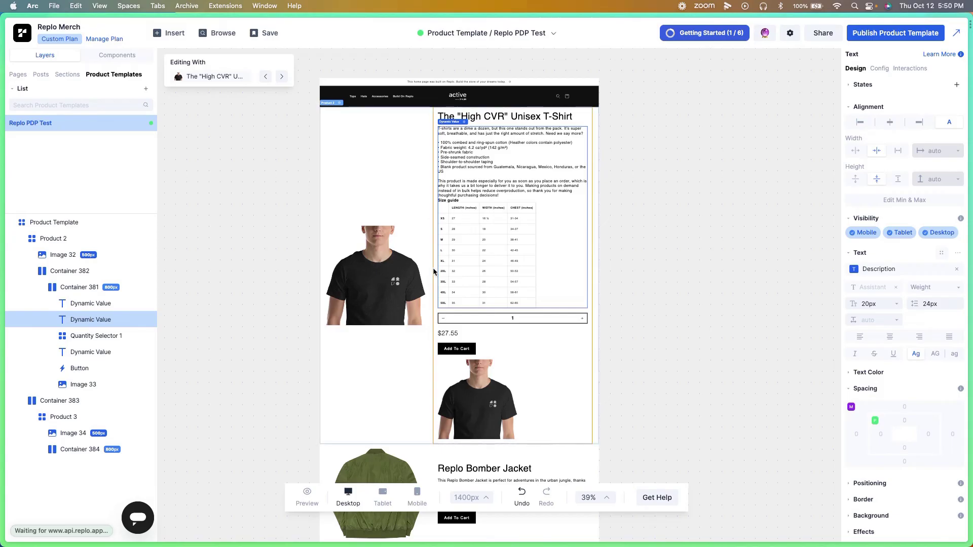
pyautogui.scroll(-5, 431, 259)
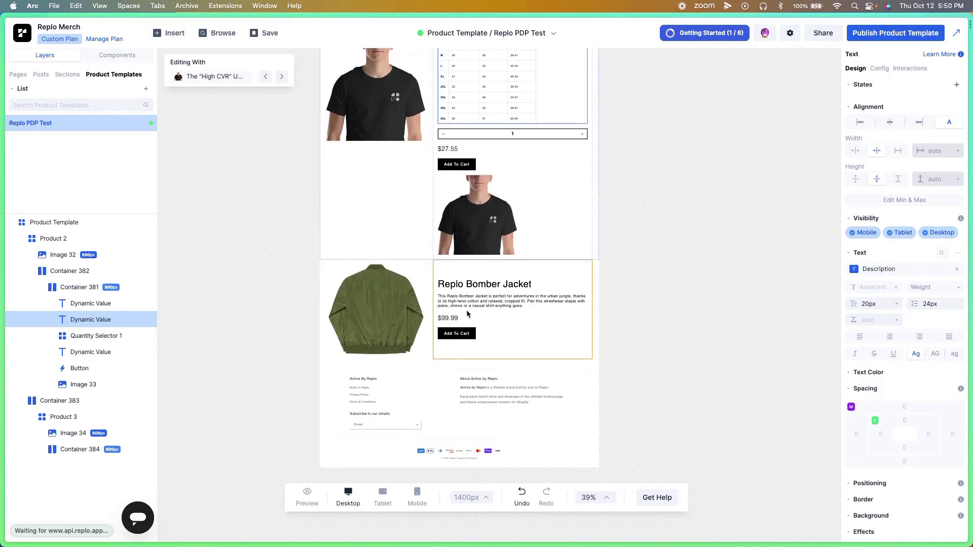
# Remove the Replo Bomber Jacket from the lower section and bind it to Template Product dynamic data.
pyautogui.click(323, 273)
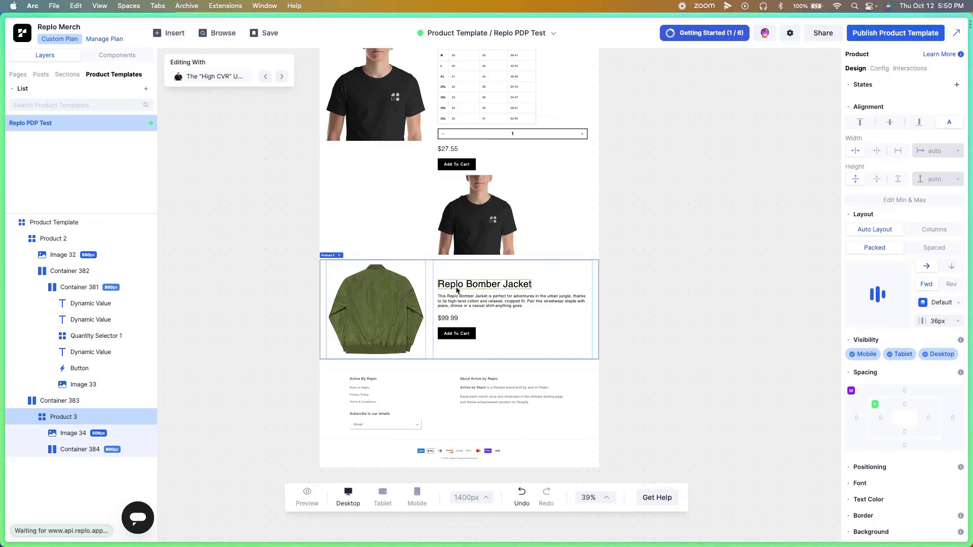
pyautogui.click(887, 69)
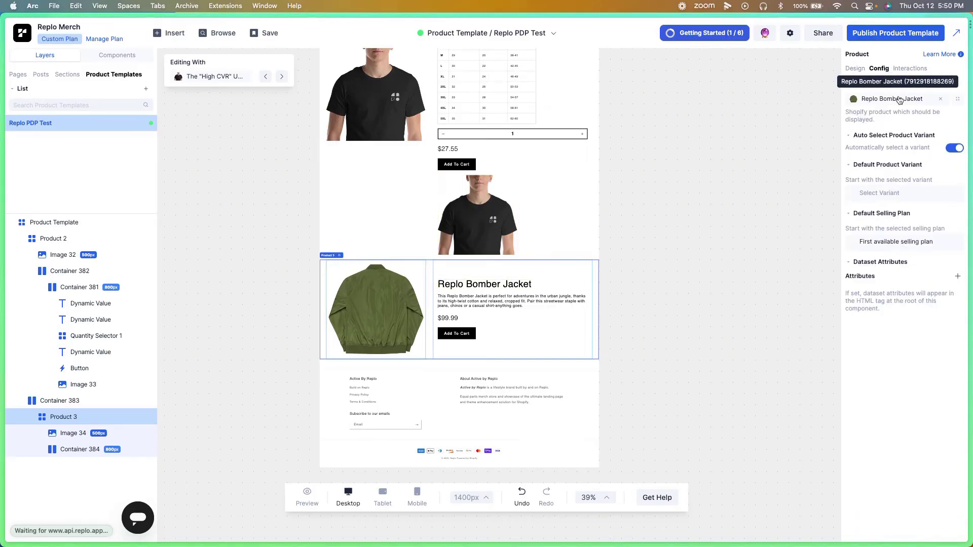
pyautogui.click(941, 99)
pyautogui.click(957, 98)
pyautogui.click(325, 171)
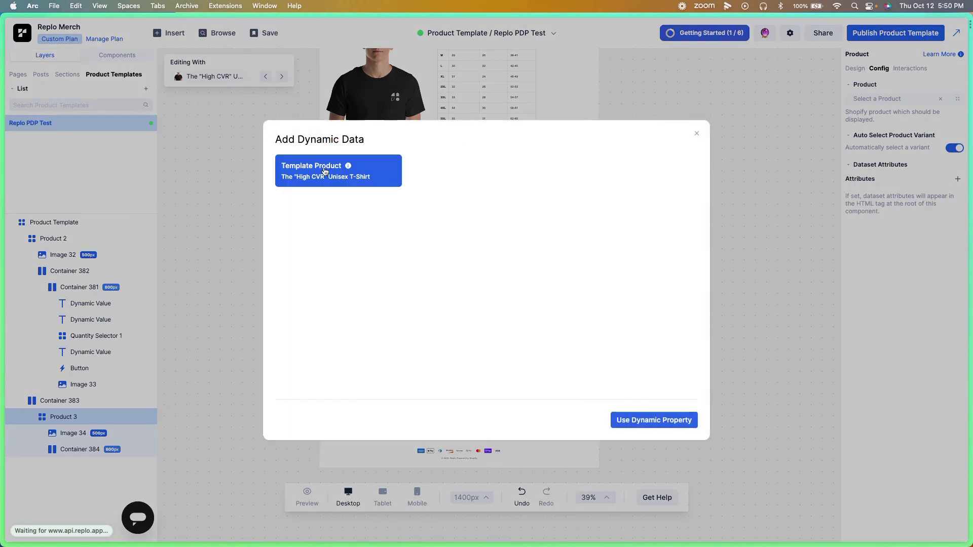
pyautogui.click(696, 136)
pyautogui.scroll(5, 306, 261)
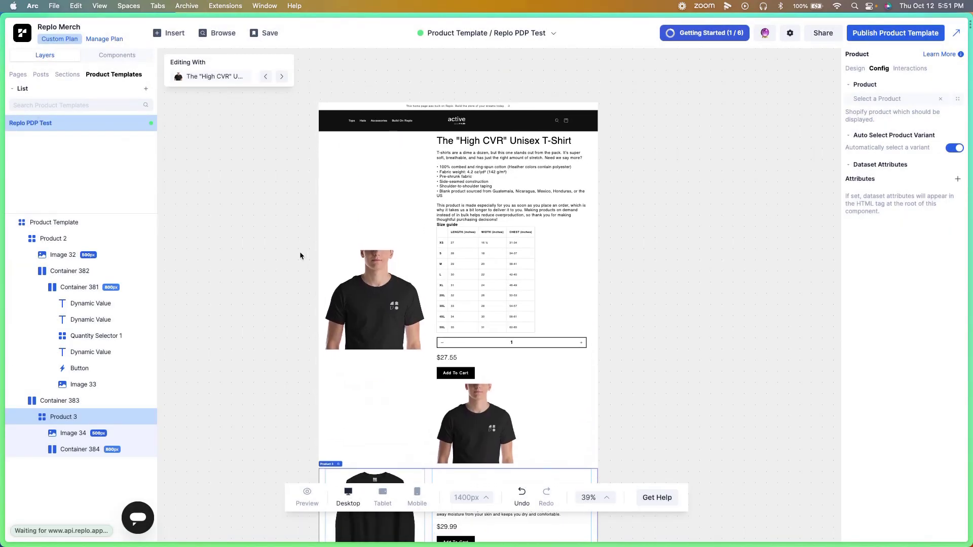
pyautogui.click(144, 88)
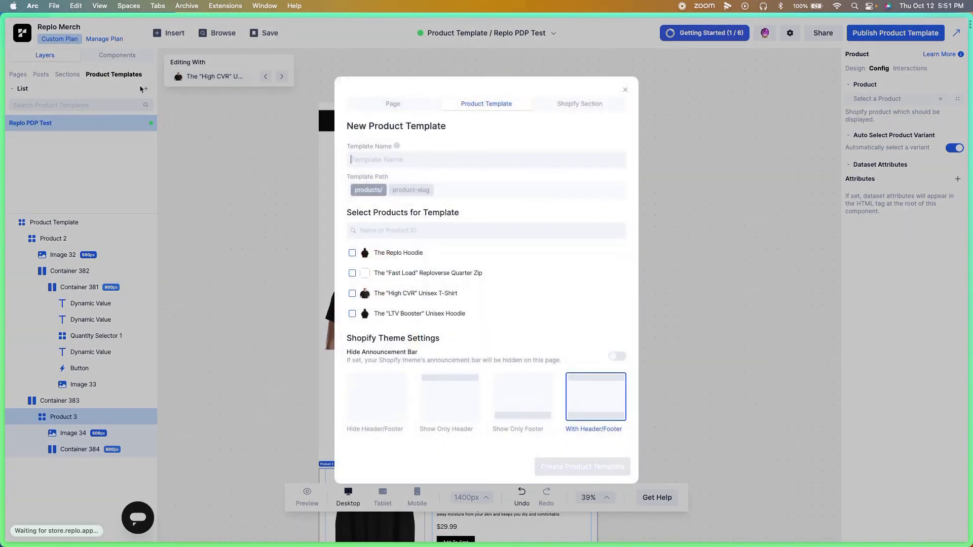
pyautogui.click(625, 90)
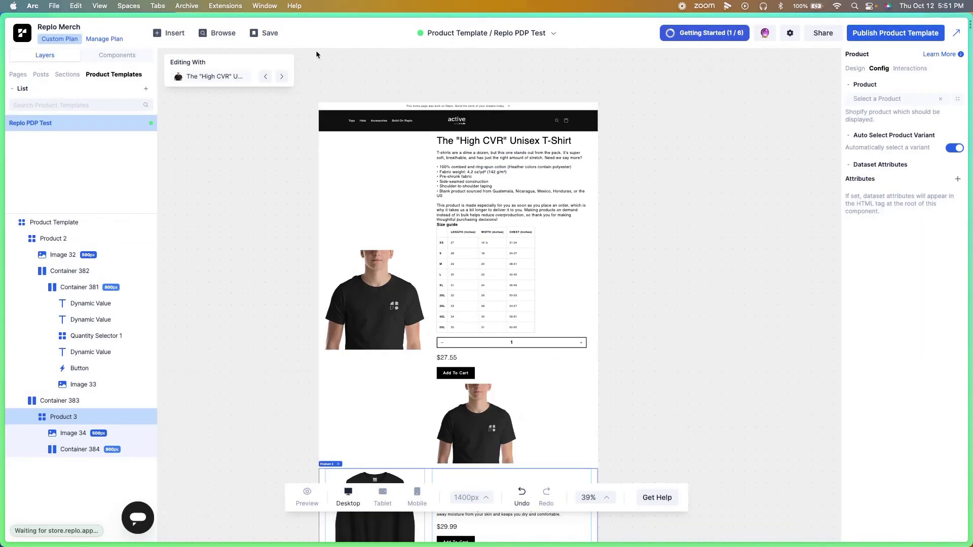
pyautogui.click(111, 55)
pyautogui.click(120, 158)
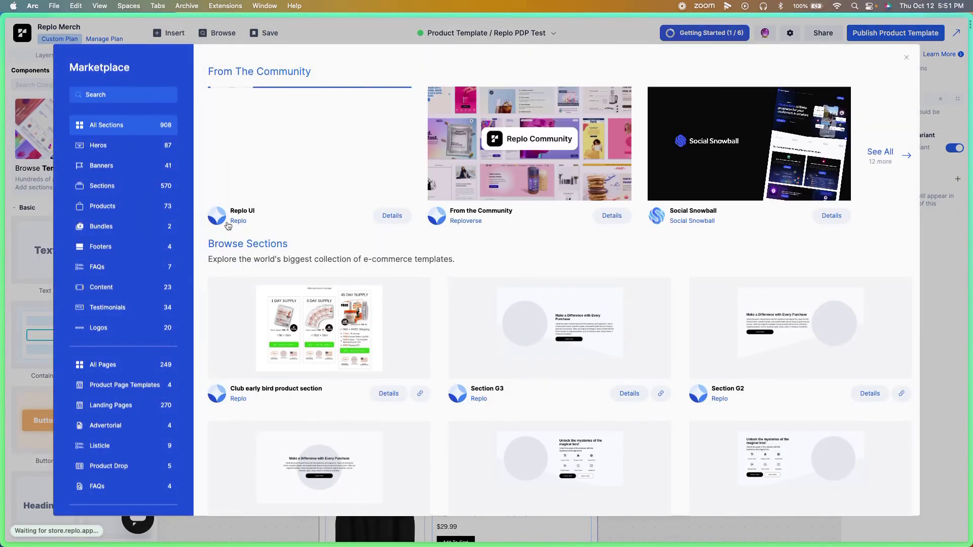
pyautogui.click(119, 206)
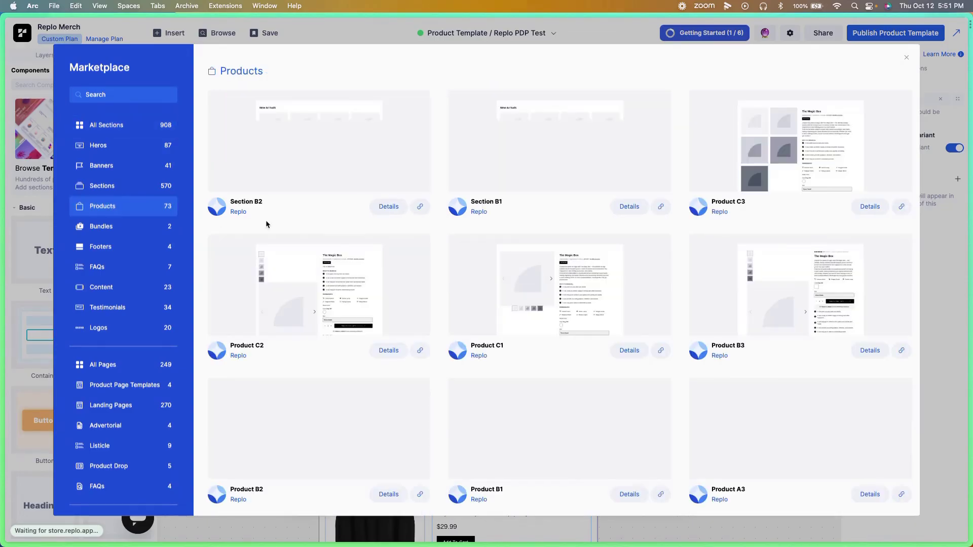
pyautogui.scroll(-7, 395, 193)
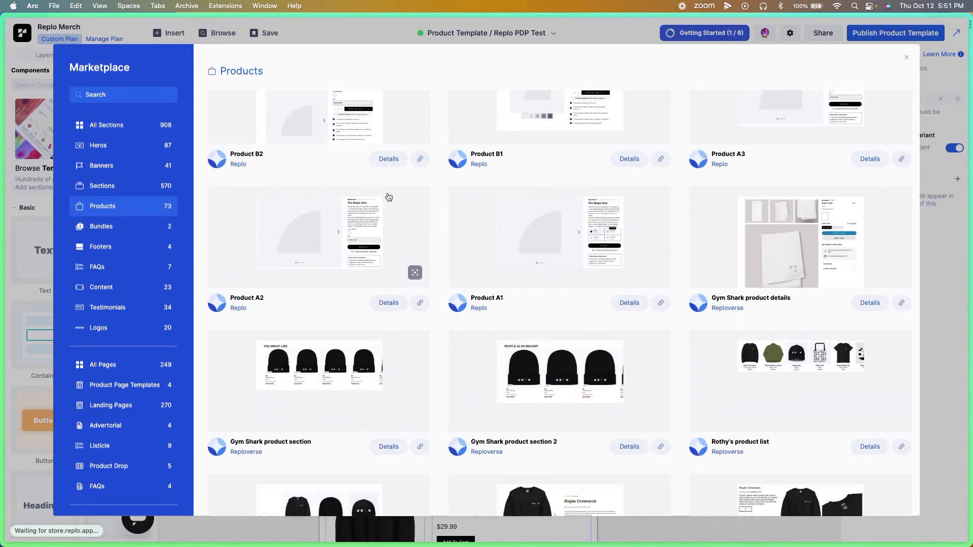
pyautogui.scroll(-3, 395, 193)
pyautogui.scroll(3, 373, 160)
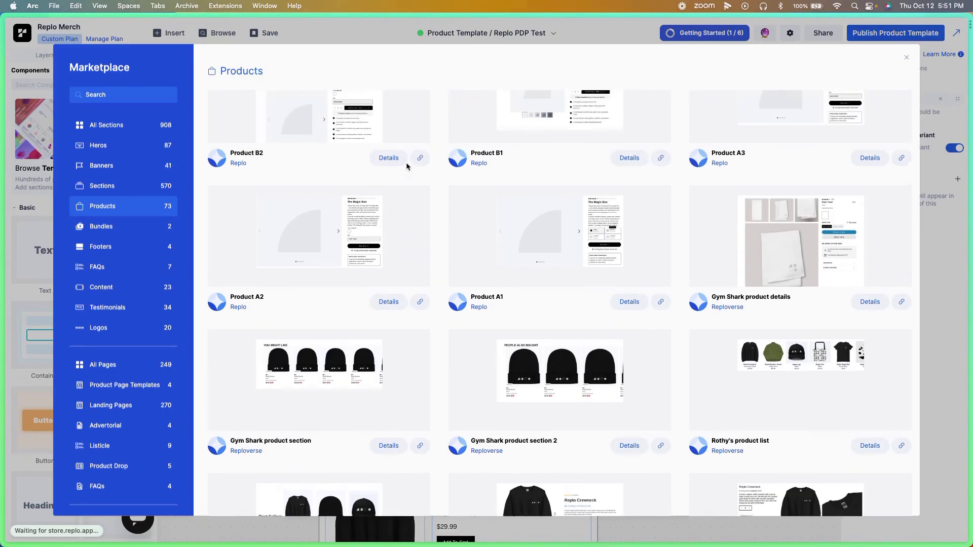
pyautogui.scroll(1, 433, 250)
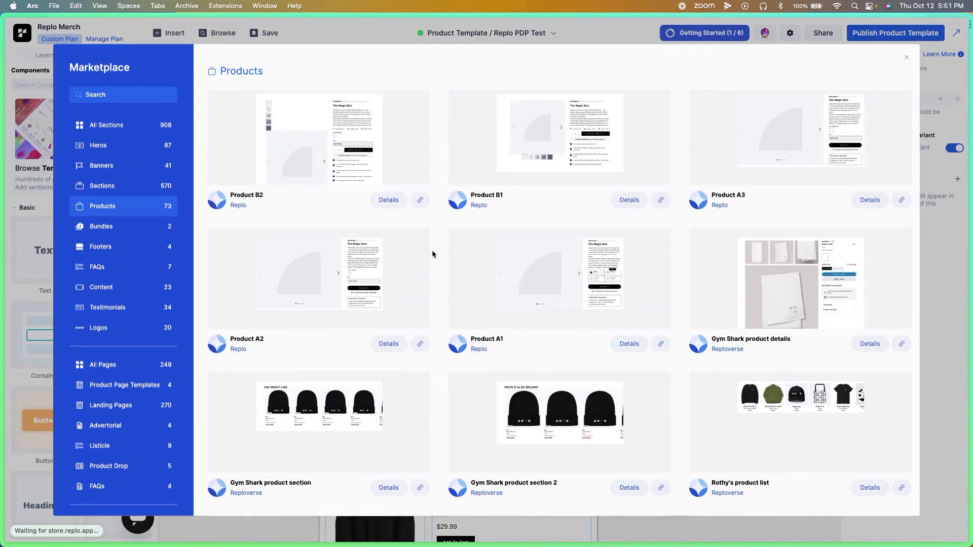
pyautogui.click(907, 58)
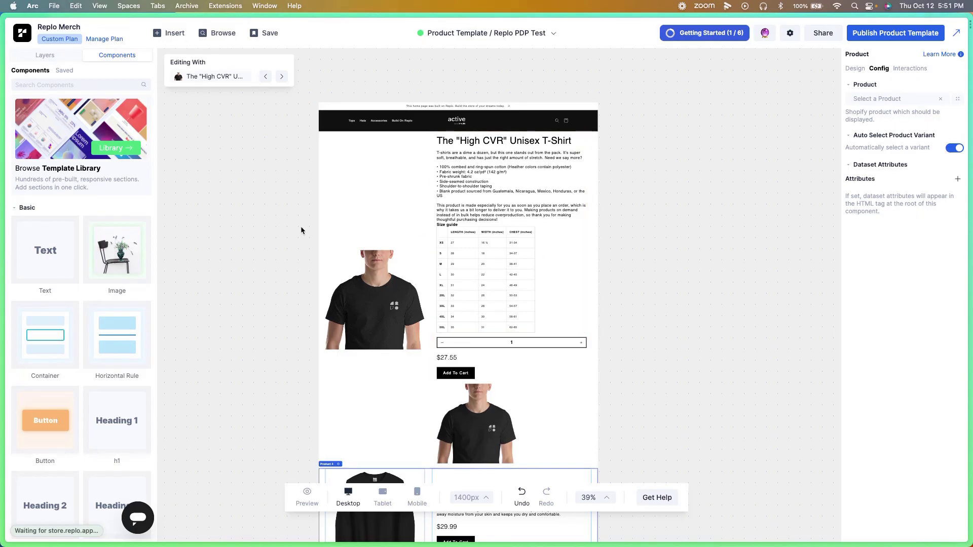
pyautogui.scroll(-1, 300, 226)
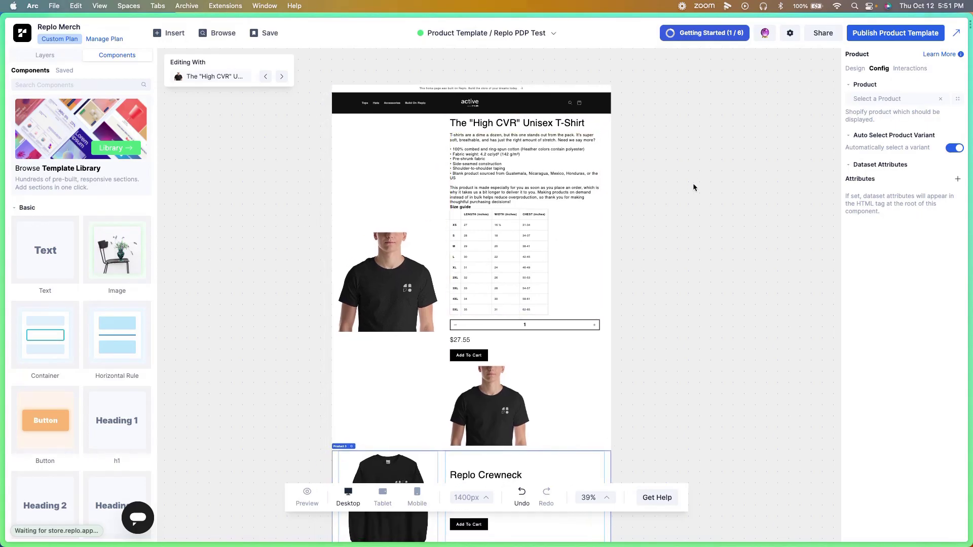